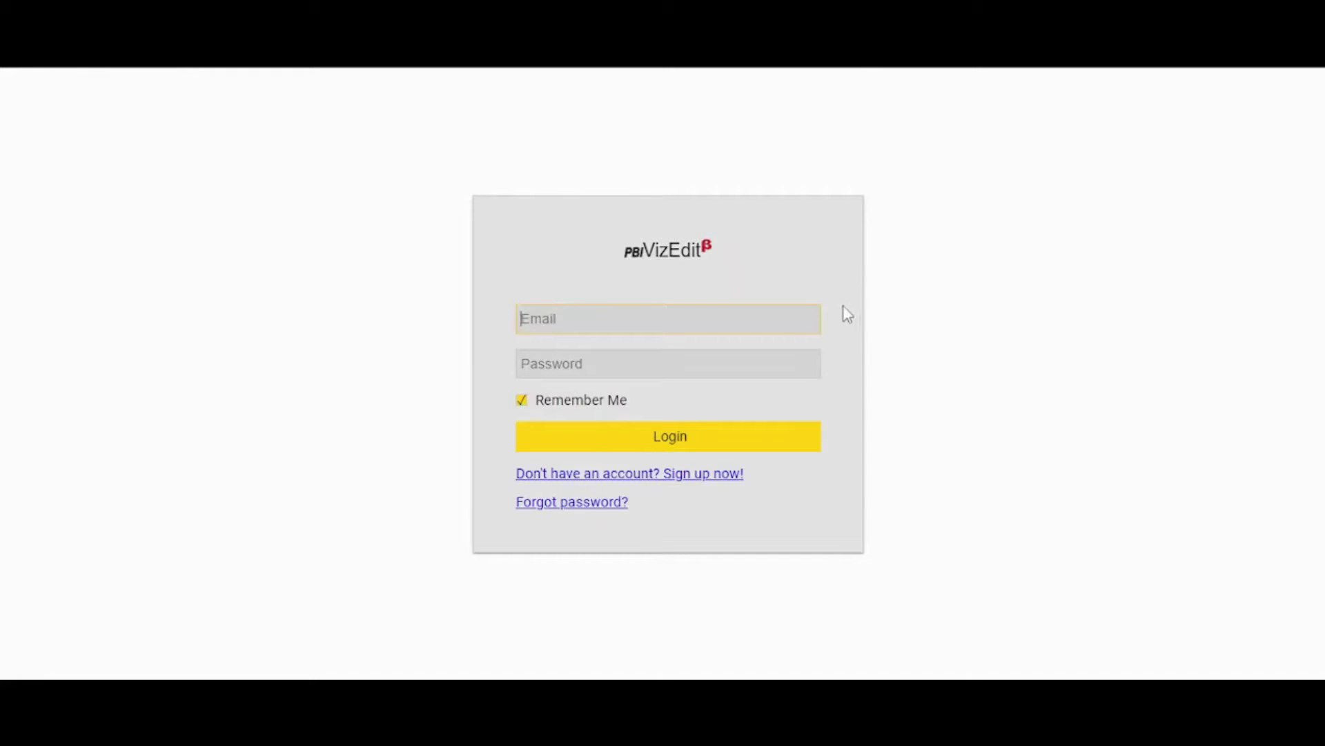
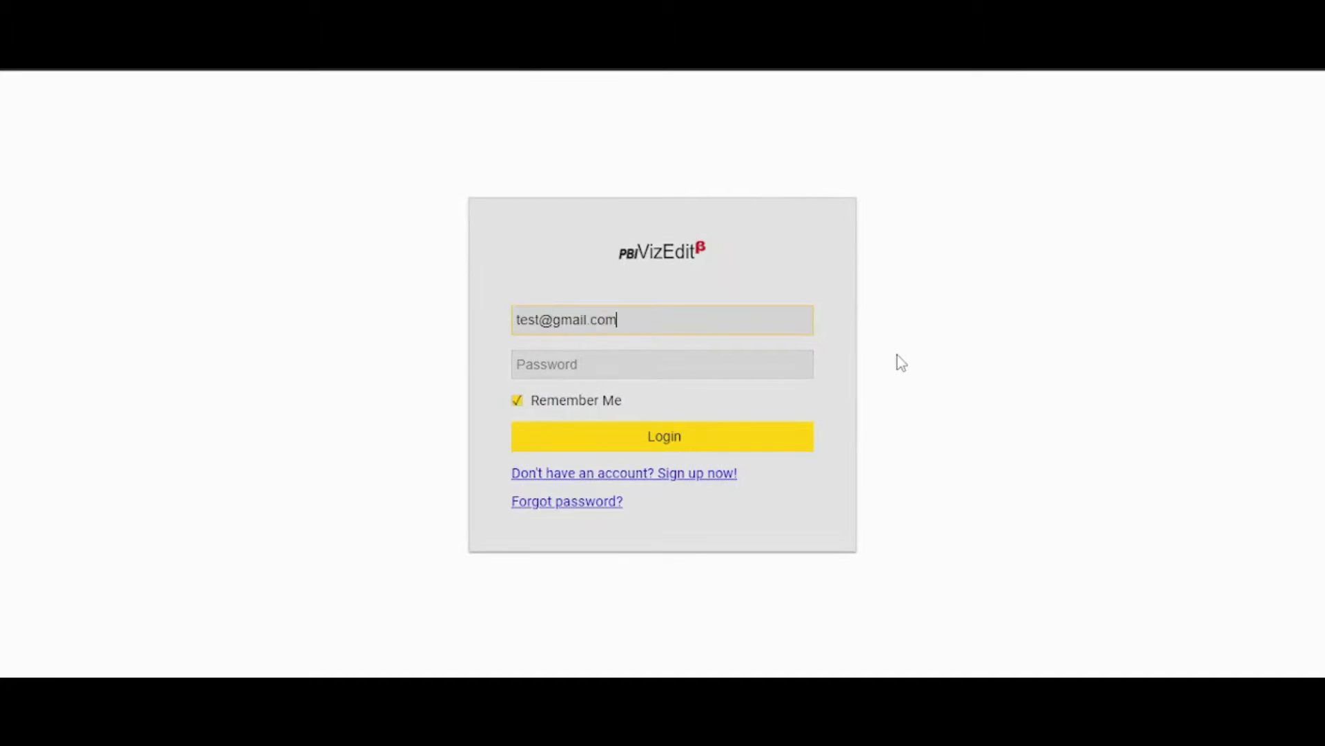
Sign in to PBI VizEdit with the account e-mail and password.
{"action": "left_click", "coordinate": [802, 367]}
{"action": "type", "text": "12345"}
{"action": "left_click", "coordinate": [776, 445]}
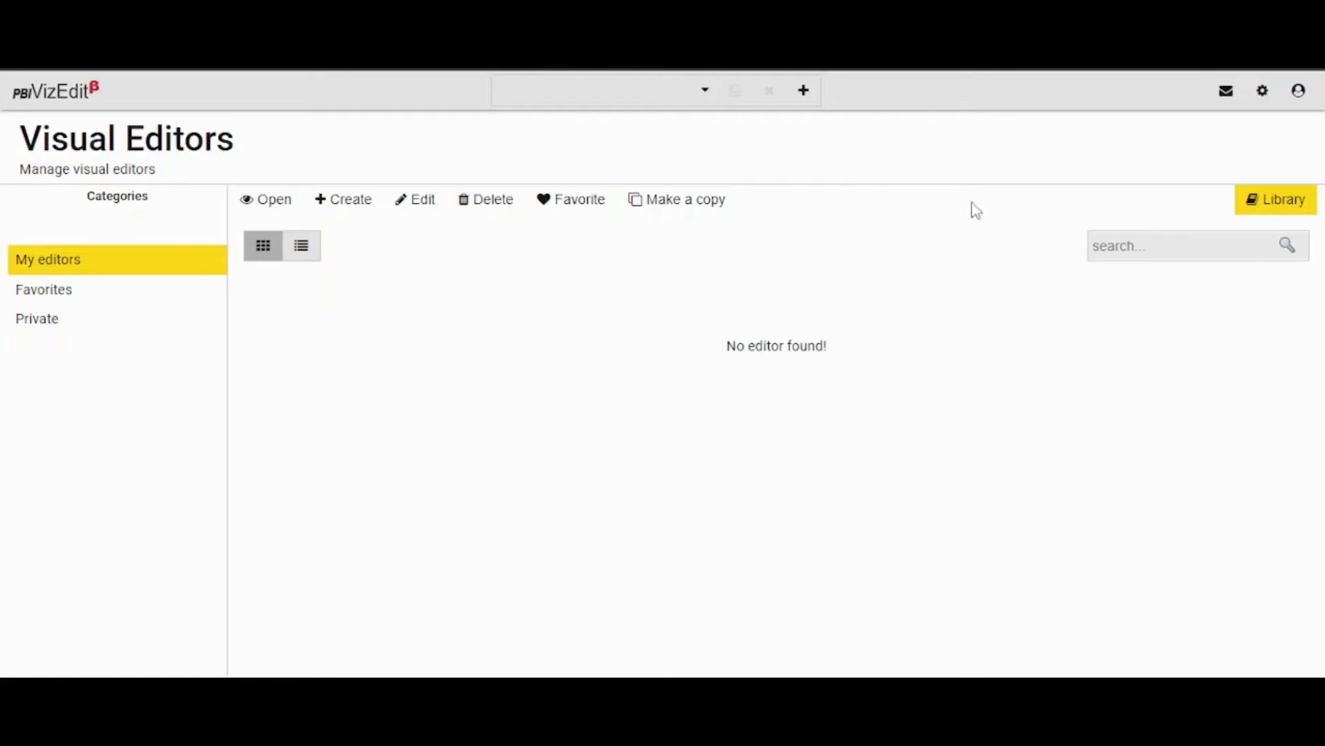
Browse the Library of chart editors to find the categorical bubble chart editor.
{"action": "left_click", "coordinate": [1281, 207]}
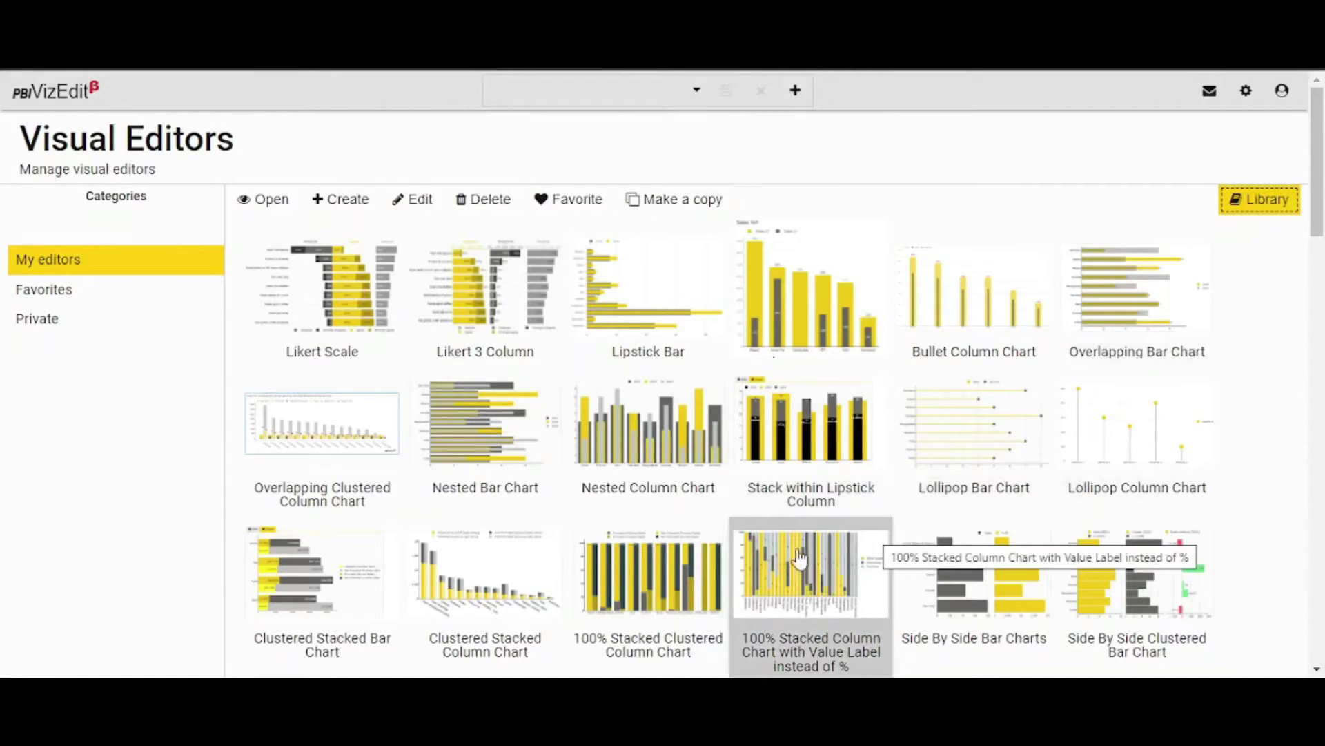
{"action": "scroll", "coordinate": [796, 552], "scroll_direction": "down", "scroll_amount": 10}
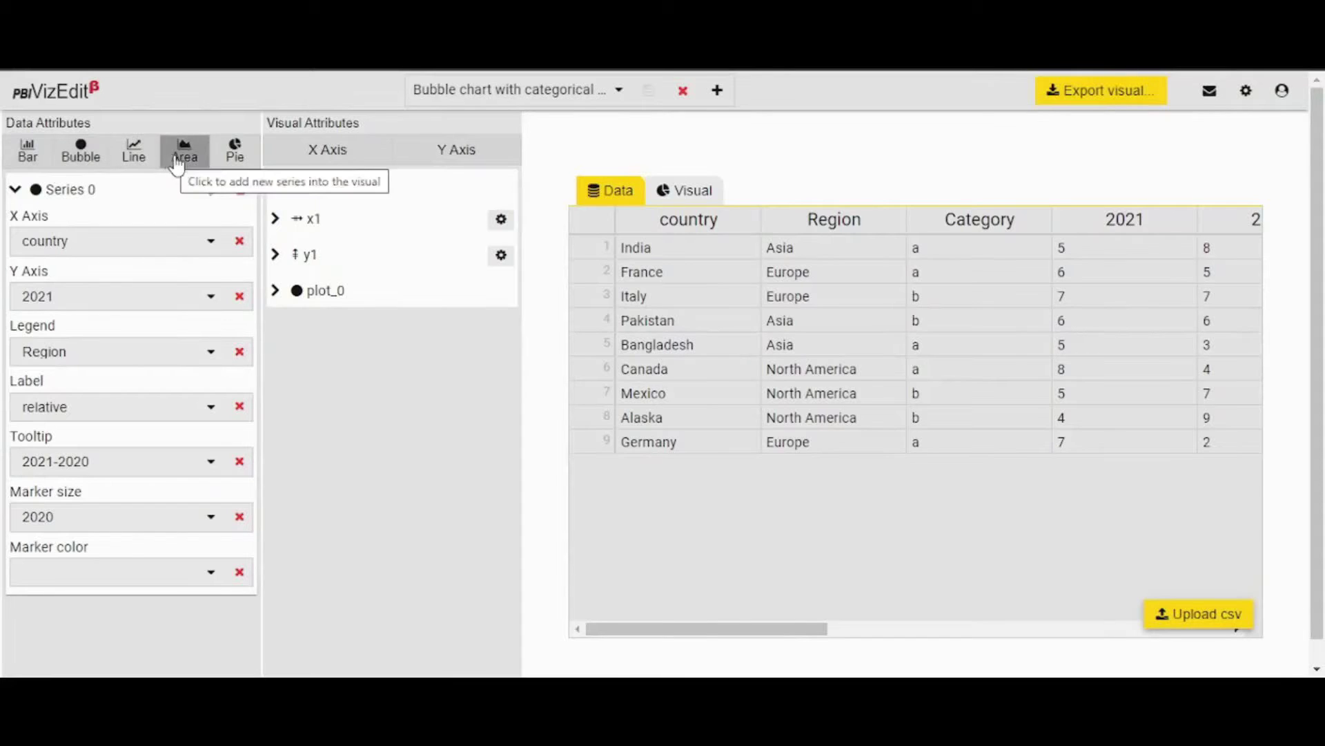
{"action": "left_click", "coordinate": [14, 189]}
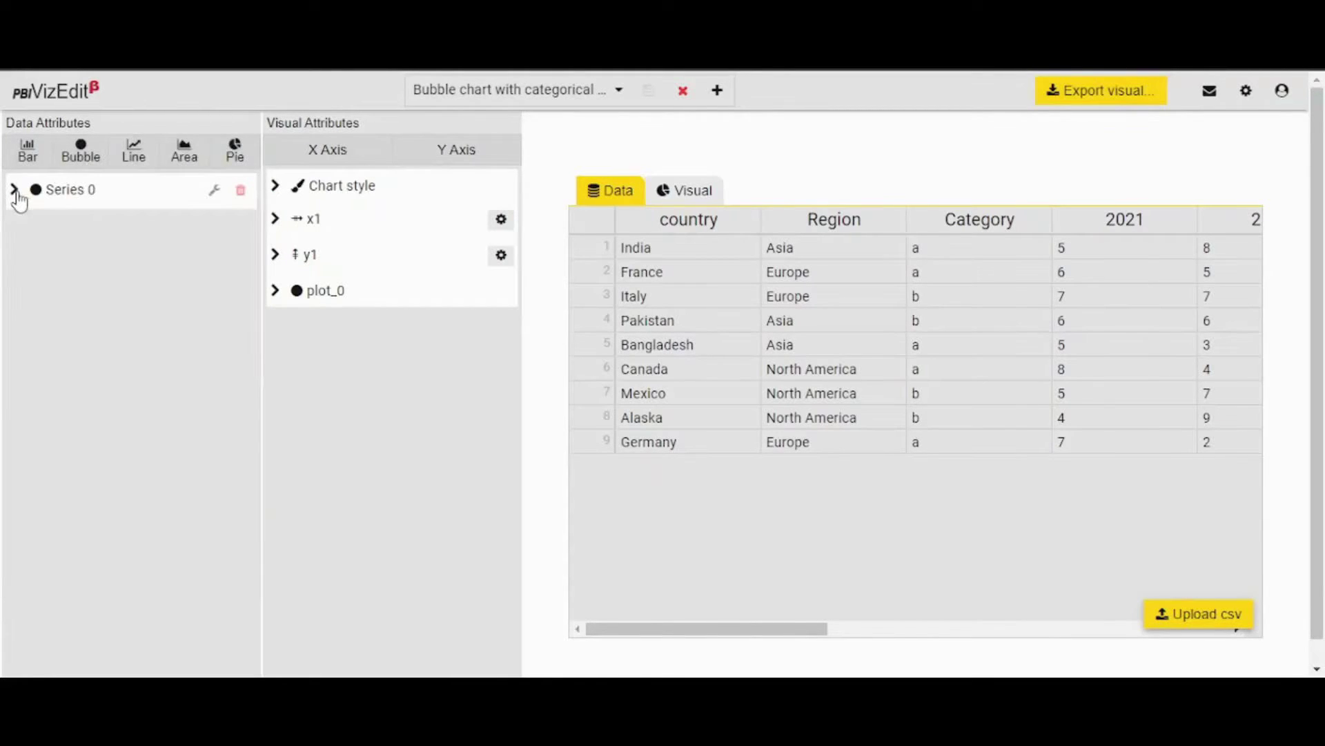
{"action": "left_click", "coordinate": [15, 190]}
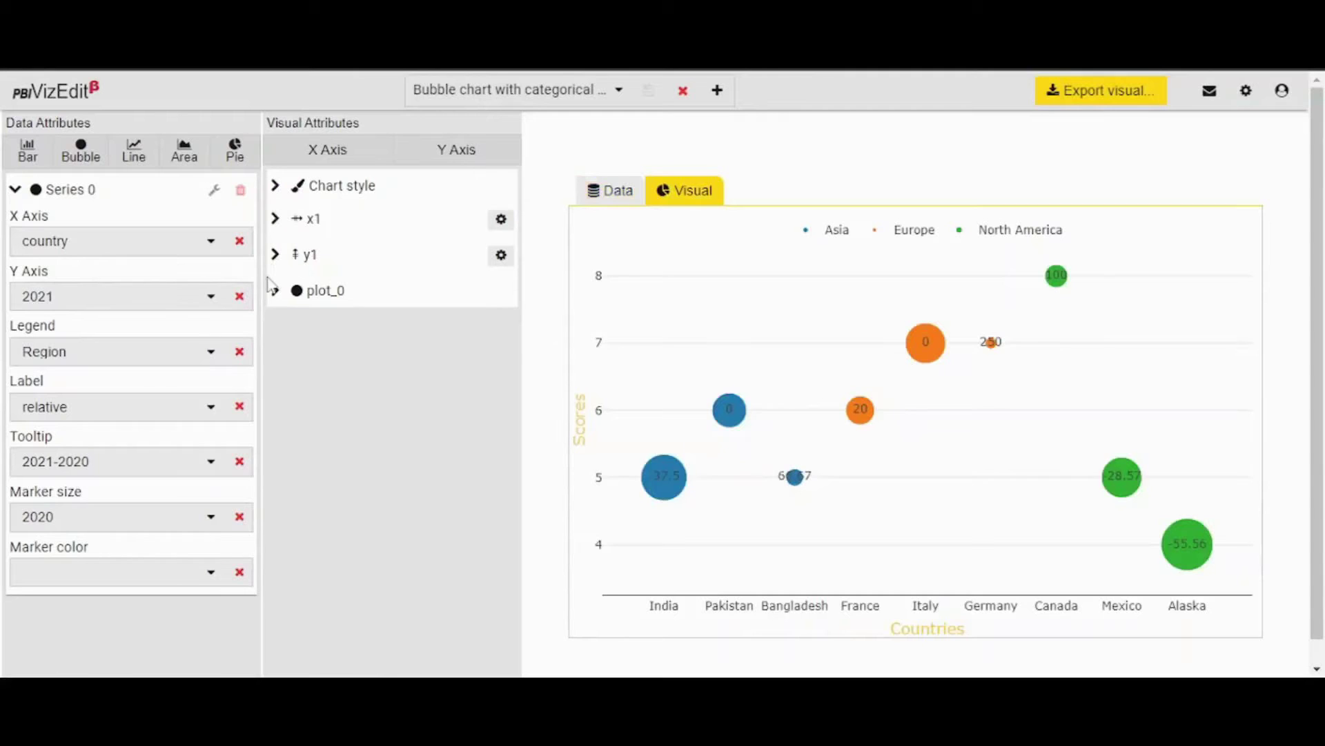
{"action": "left_click", "coordinate": [274, 291]}
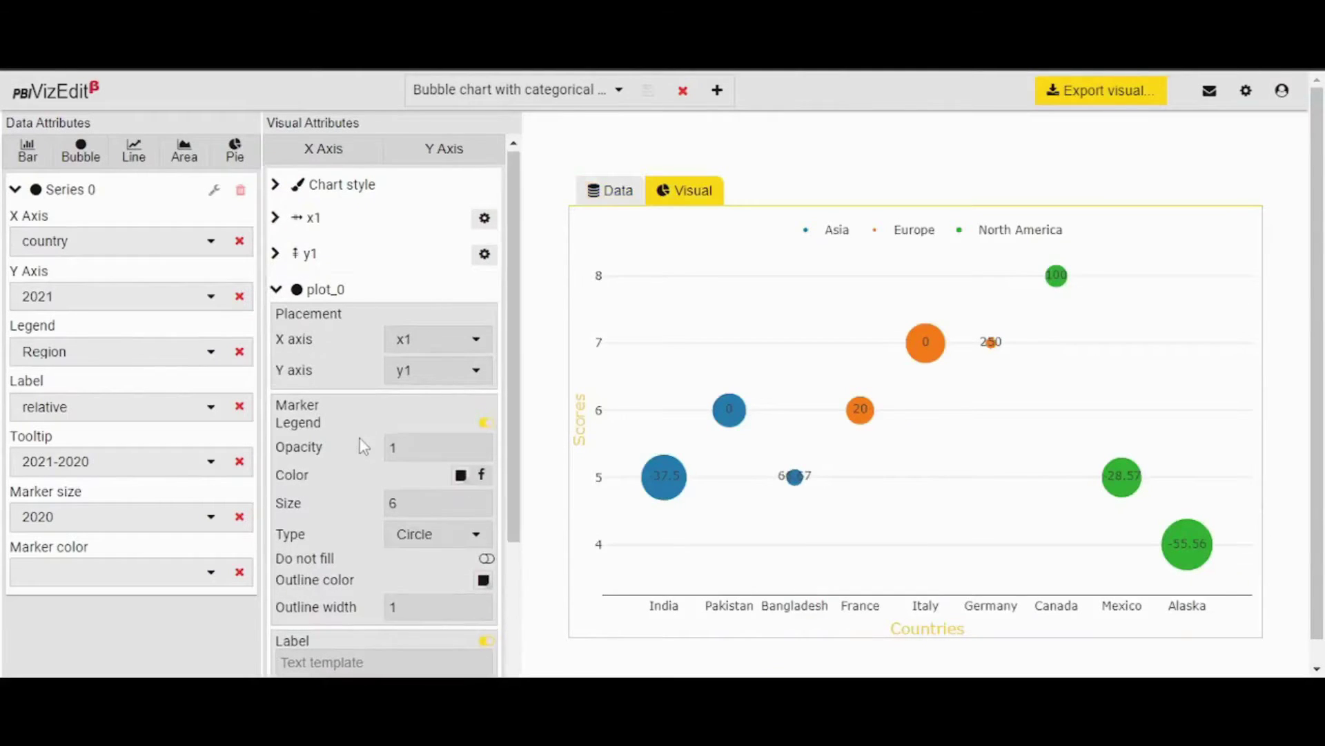
{"action": "scroll", "coordinate": [359, 438], "scroll_direction": "down", "scroll_amount": 3}
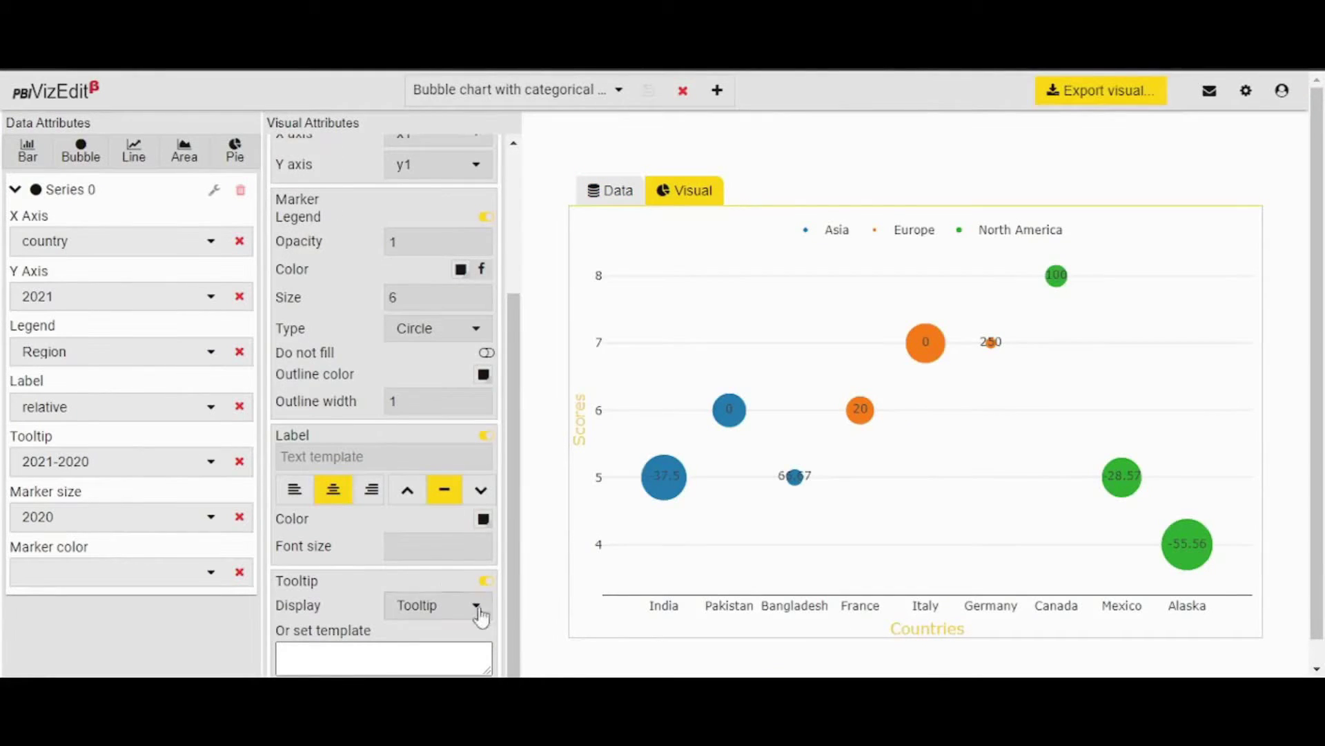
{"action": "scroll", "coordinate": [432, 570], "scroll_direction": "down", "scroll_amount": 1}
{"action": "scroll", "coordinate": [428, 561], "scroll_direction": "down", "scroll_amount": 1}
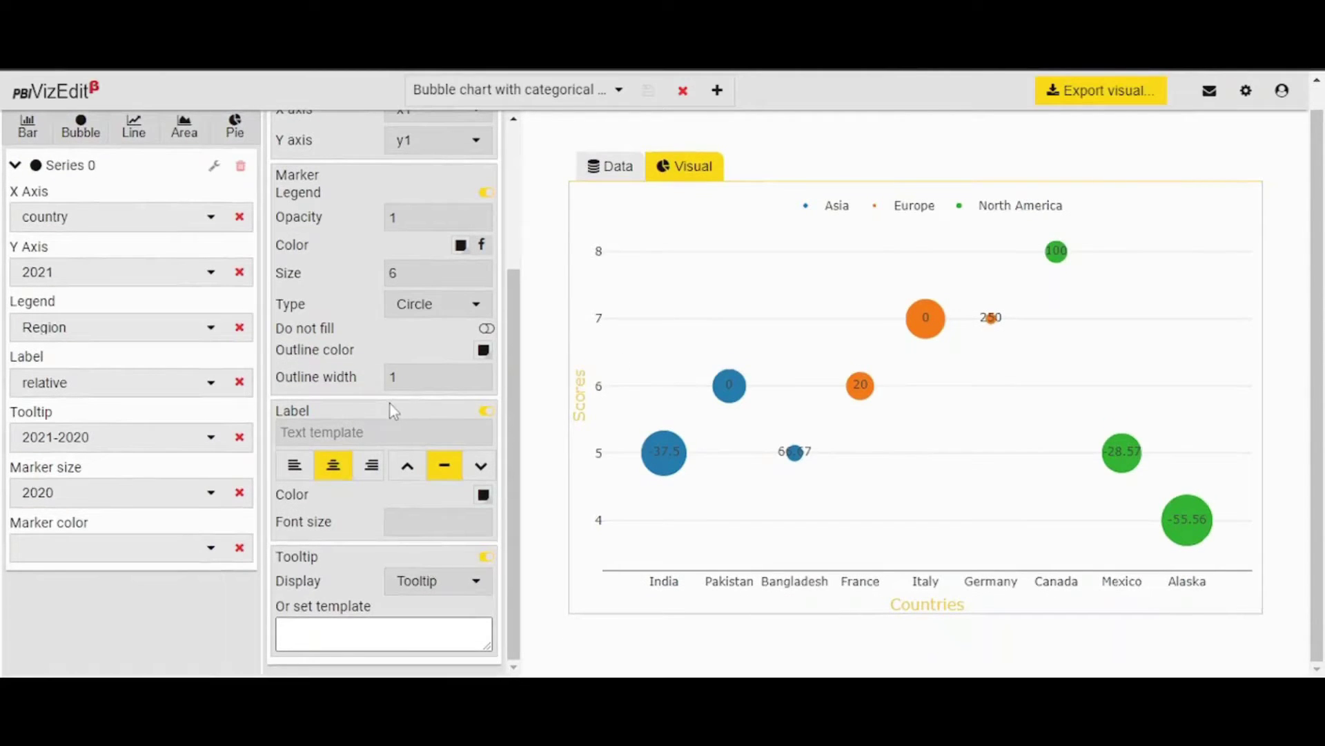
{"action": "left_click", "coordinate": [374, 467]}
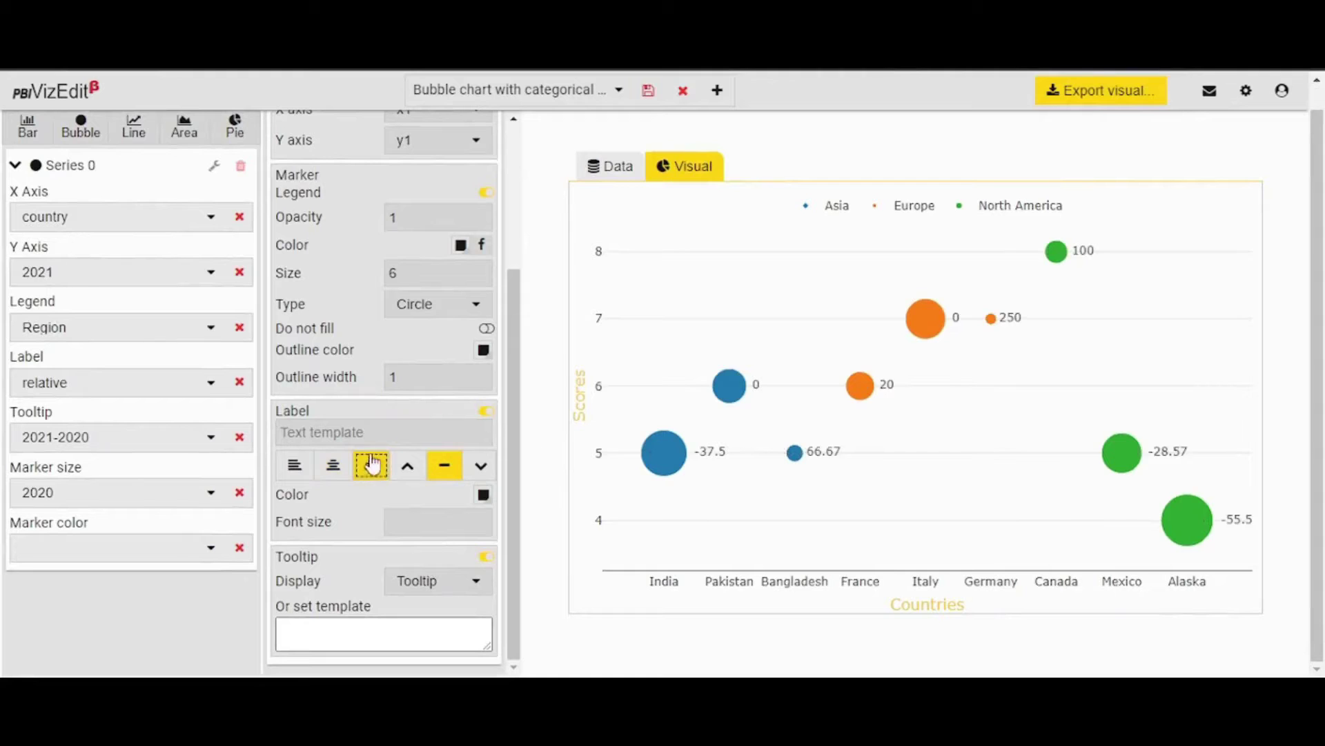
{"action": "left_click", "coordinate": [336, 467]}
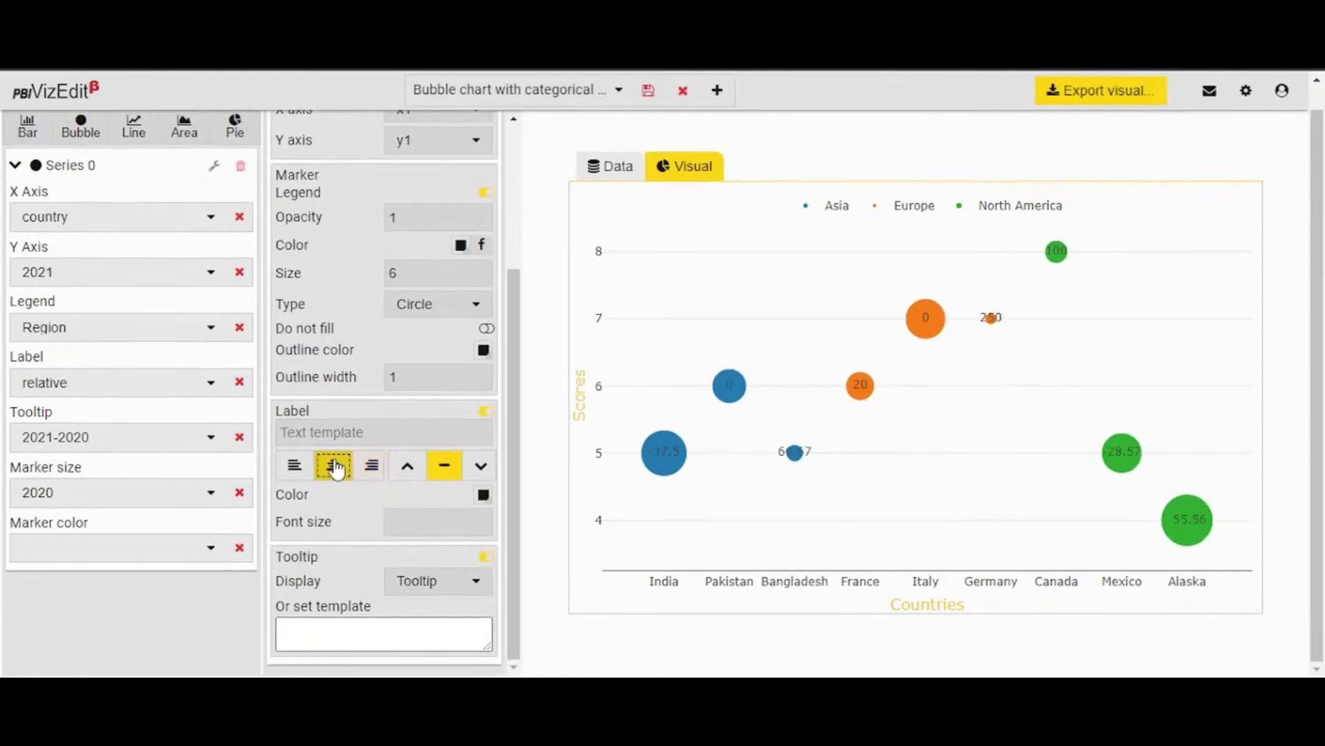
{"action": "left_click", "coordinate": [278, 269]}
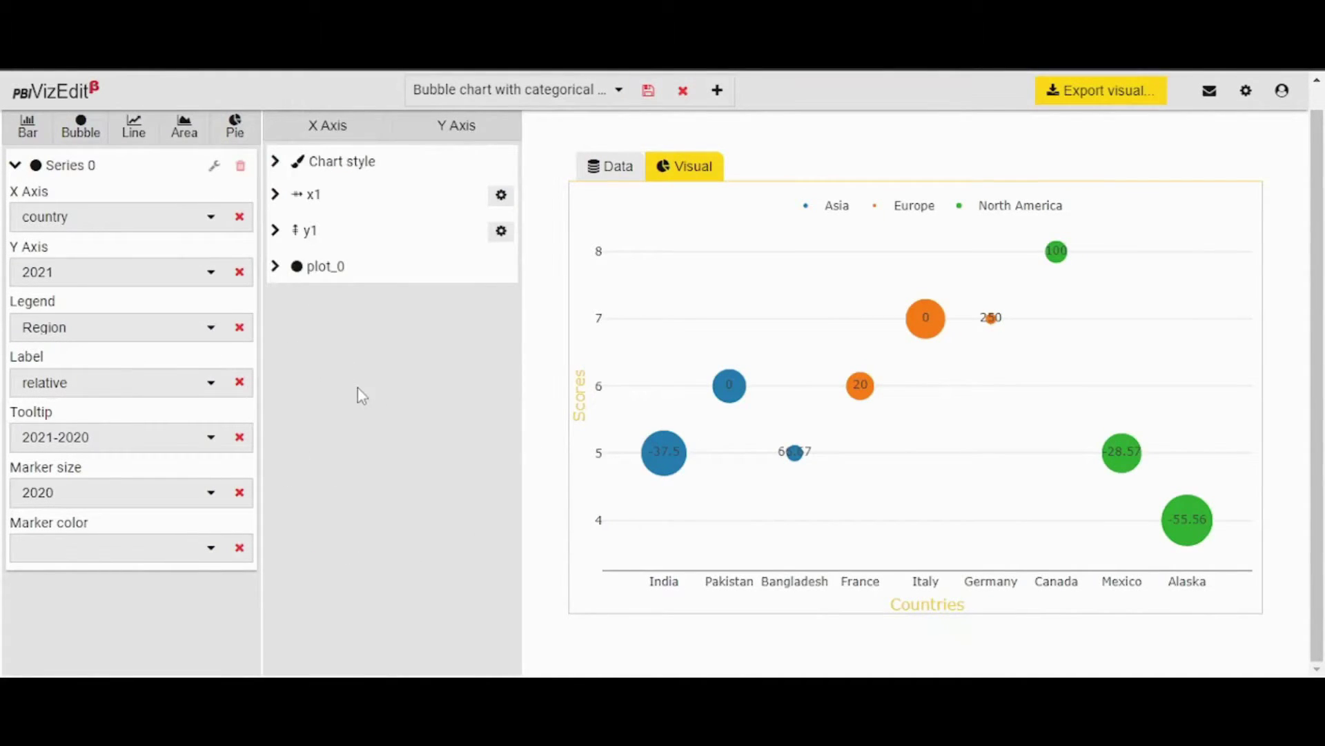
{"action": "left_click", "coordinate": [610, 166]}
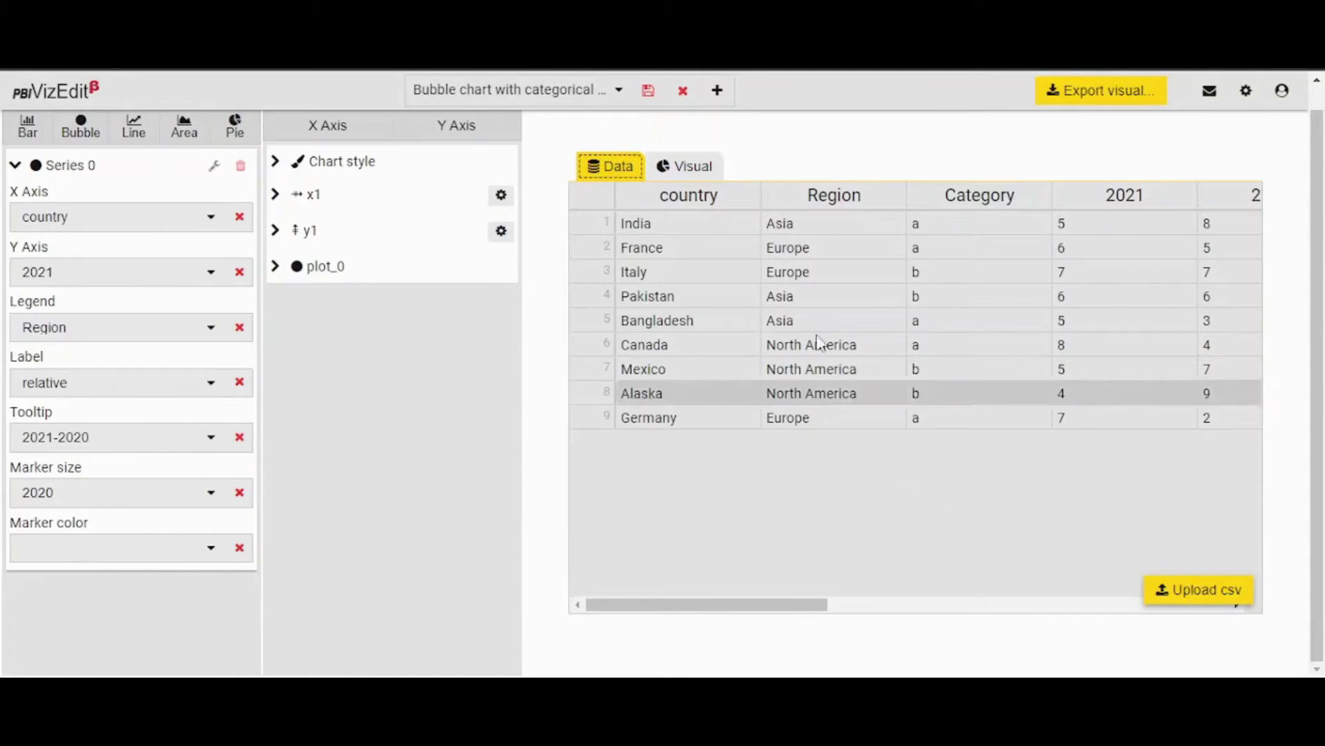
{"action": "left_click", "coordinate": [688, 166]}
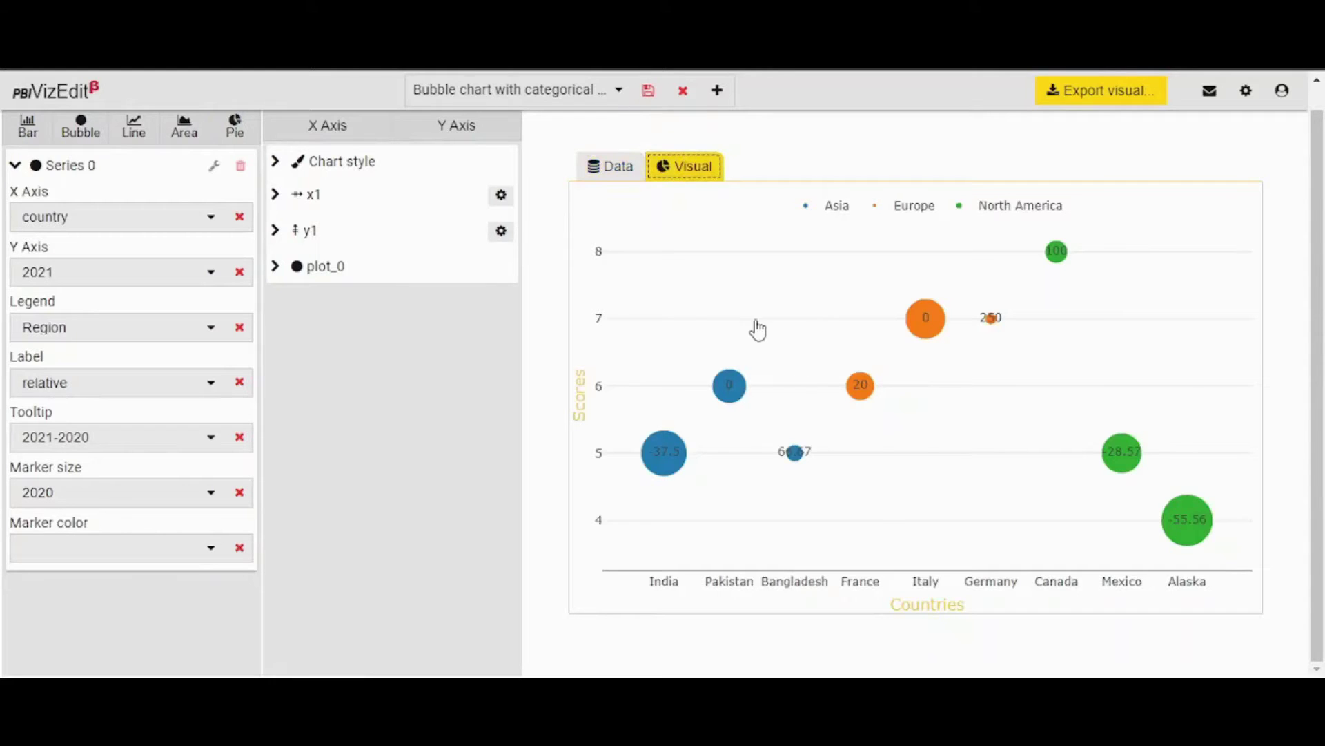
{"action": "left_click", "coordinate": [594, 170]}
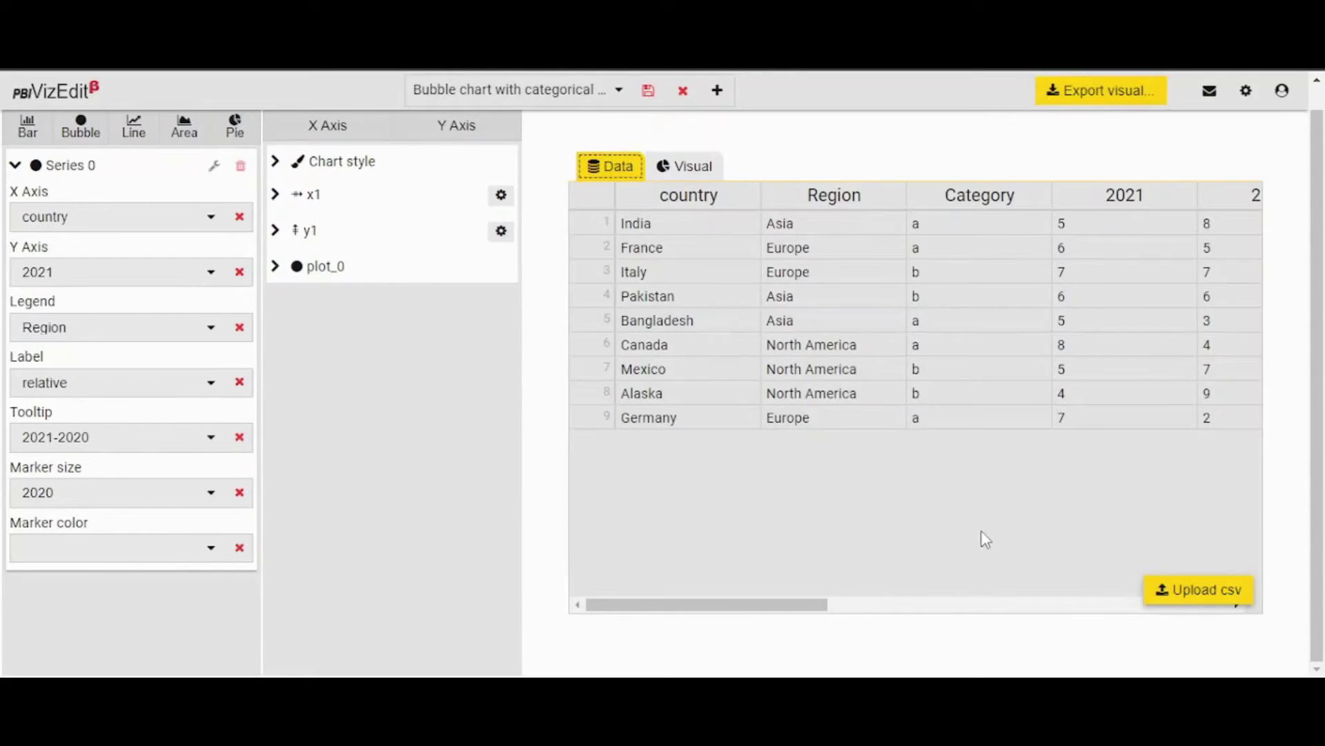
Check the editor list and settings without changes, then open Export visual from the bubble chart view.
{"action": "left_click", "coordinate": [592, 95]}
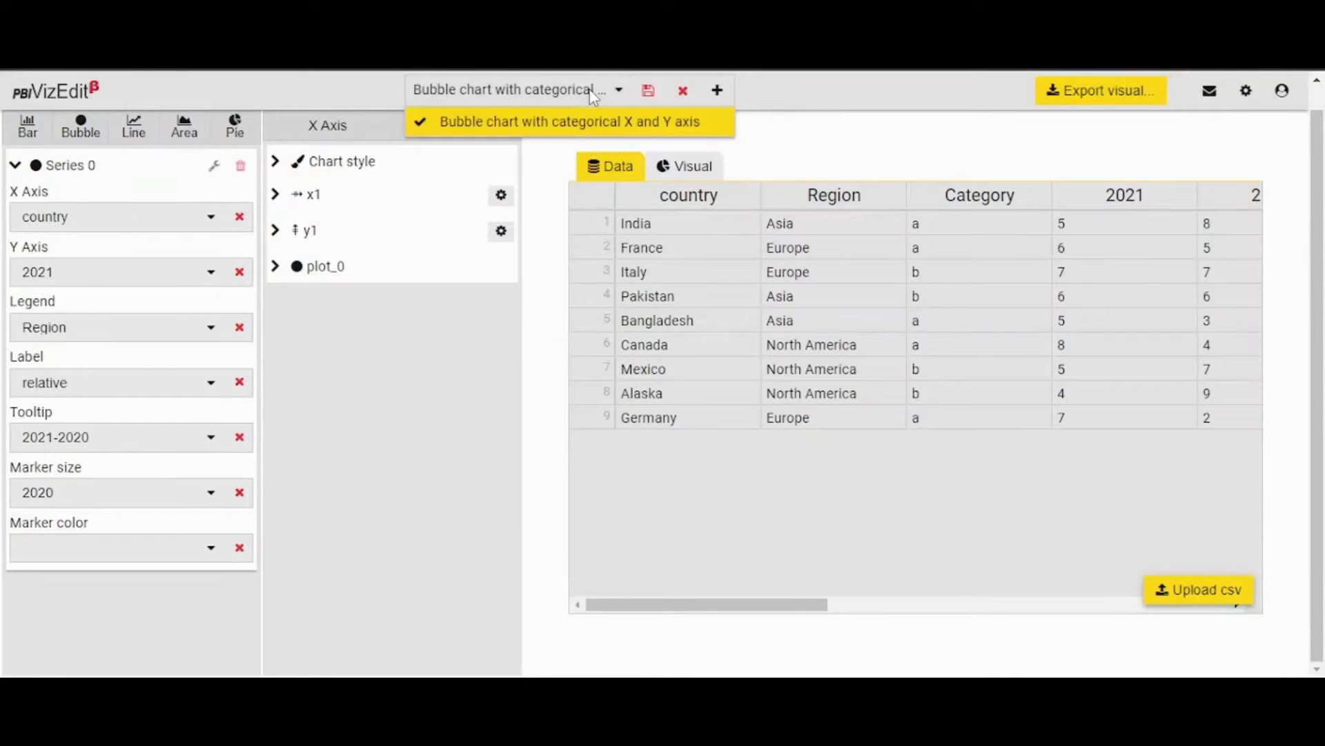
{"action": "left_click", "coordinate": [591, 95]}
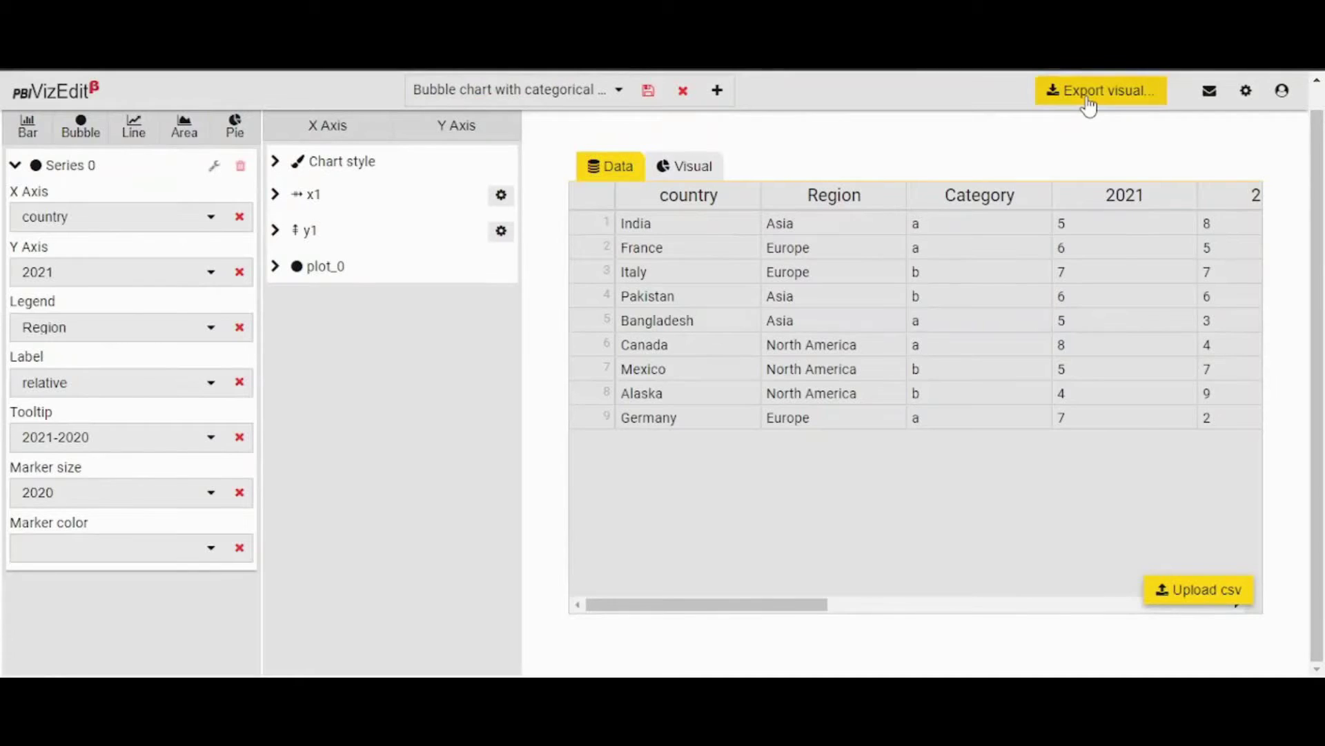
{"action": "left_click", "coordinate": [1251, 97]}
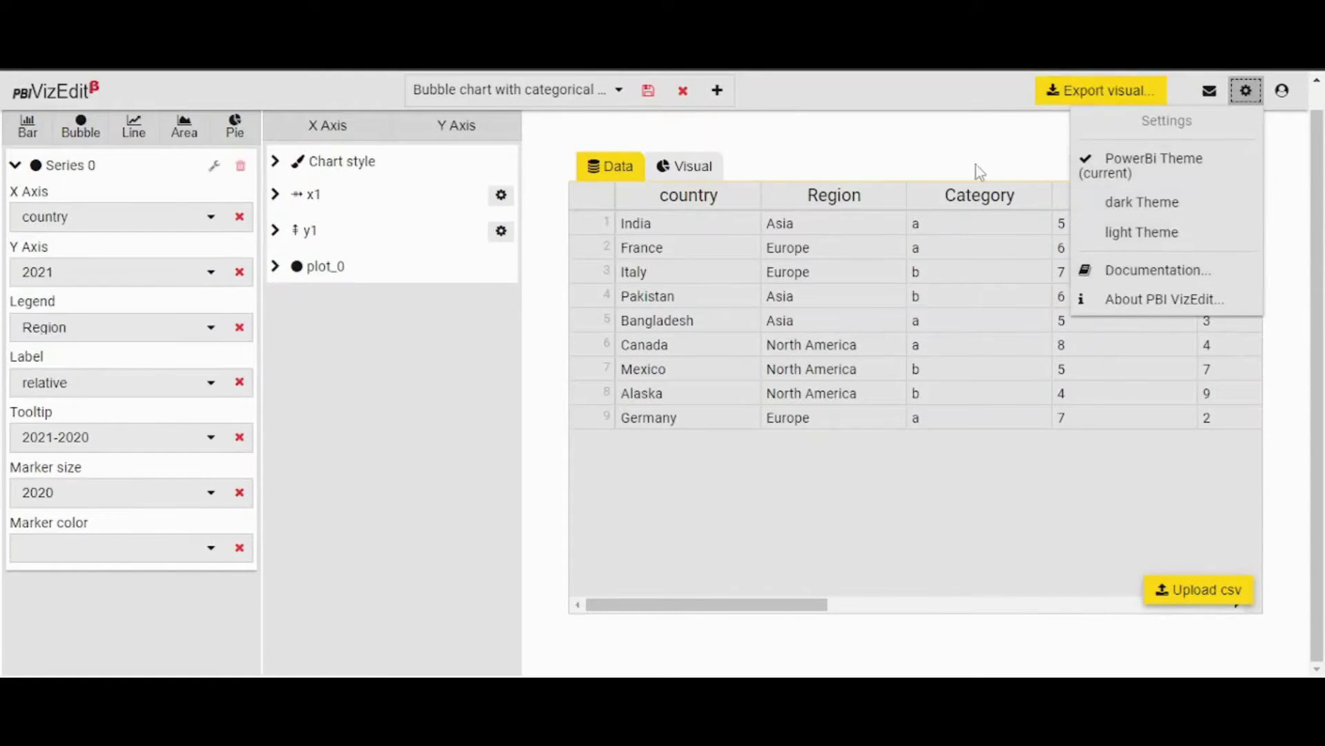
{"action": "left_click", "coordinate": [937, 149]}
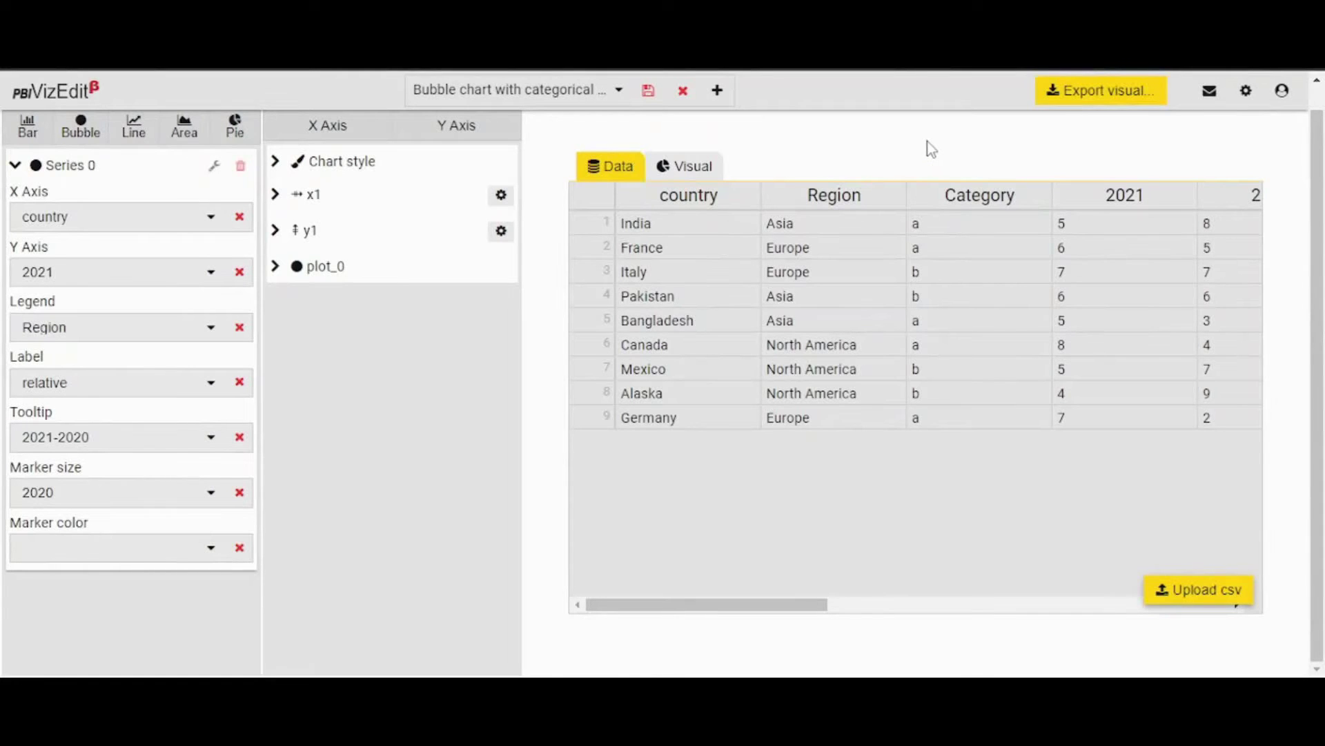
{"action": "left_click", "coordinate": [699, 166]}
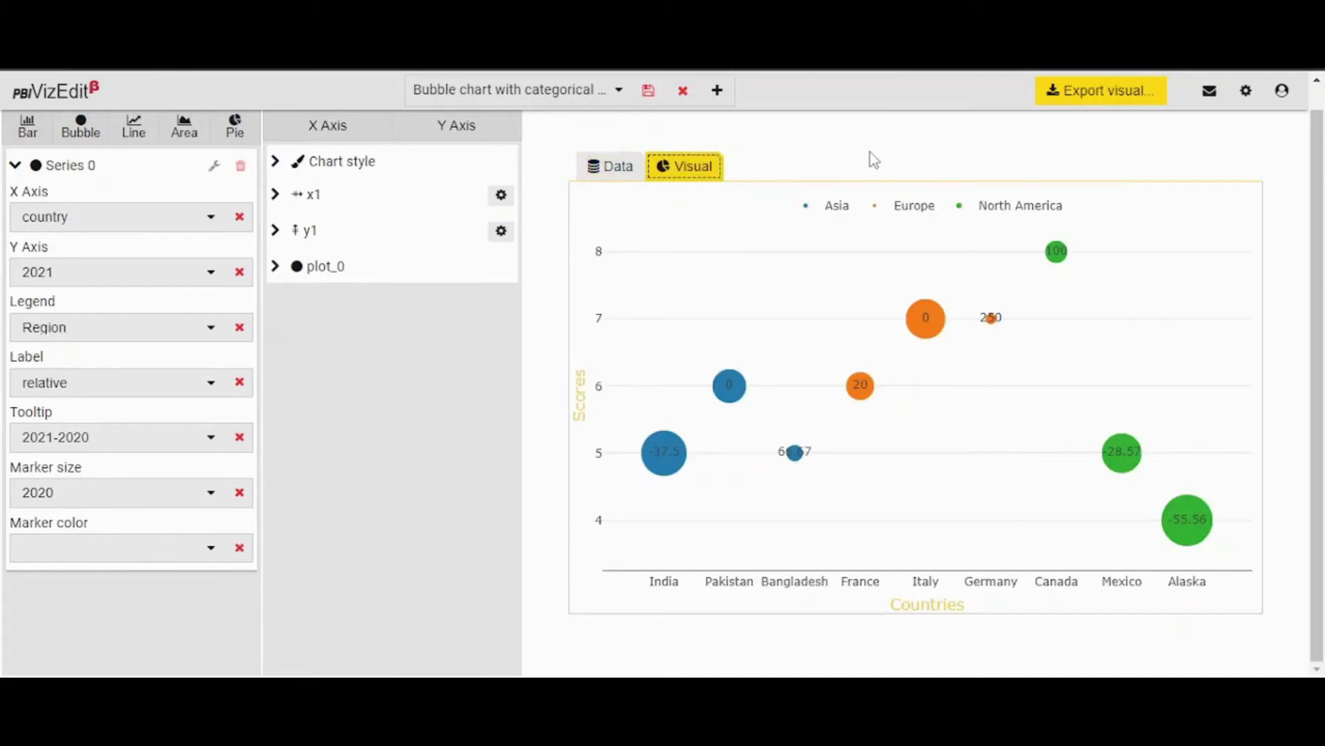
{"action": "left_click", "coordinate": [1140, 90]}
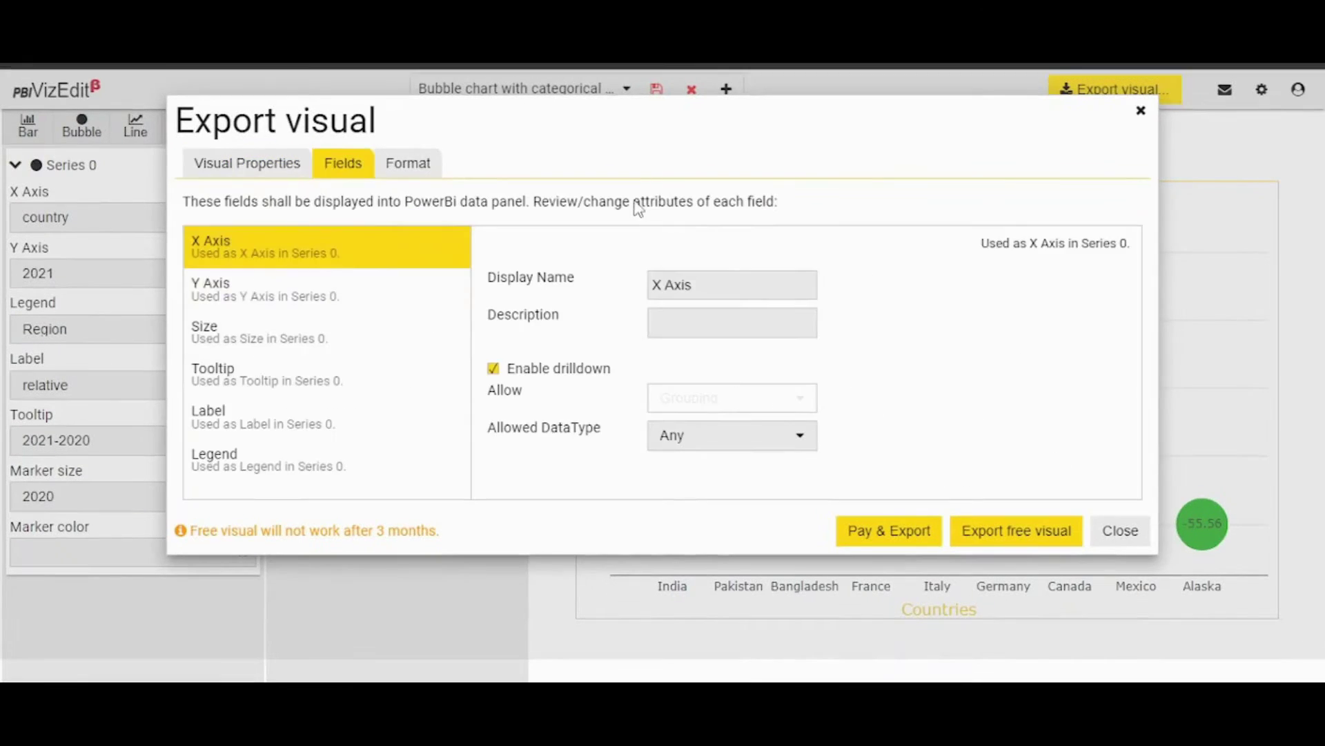
Expose the chart Font Size and Font Color settings, and hide the legend Font family.
{"action": "left_click", "coordinate": [422, 167]}
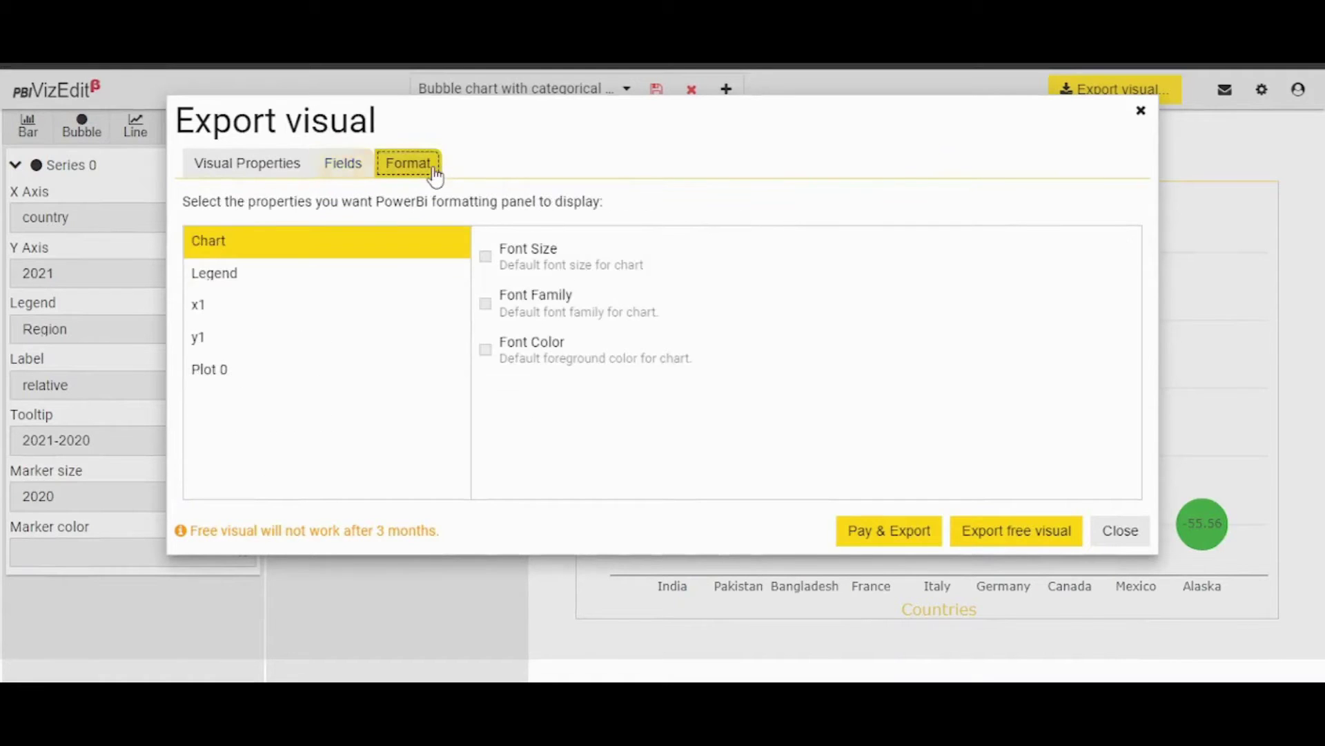
{"action": "left_click", "coordinate": [488, 265]}
{"action": "left_click", "coordinate": [486, 351]}
{"action": "left_click", "coordinate": [320, 284]}
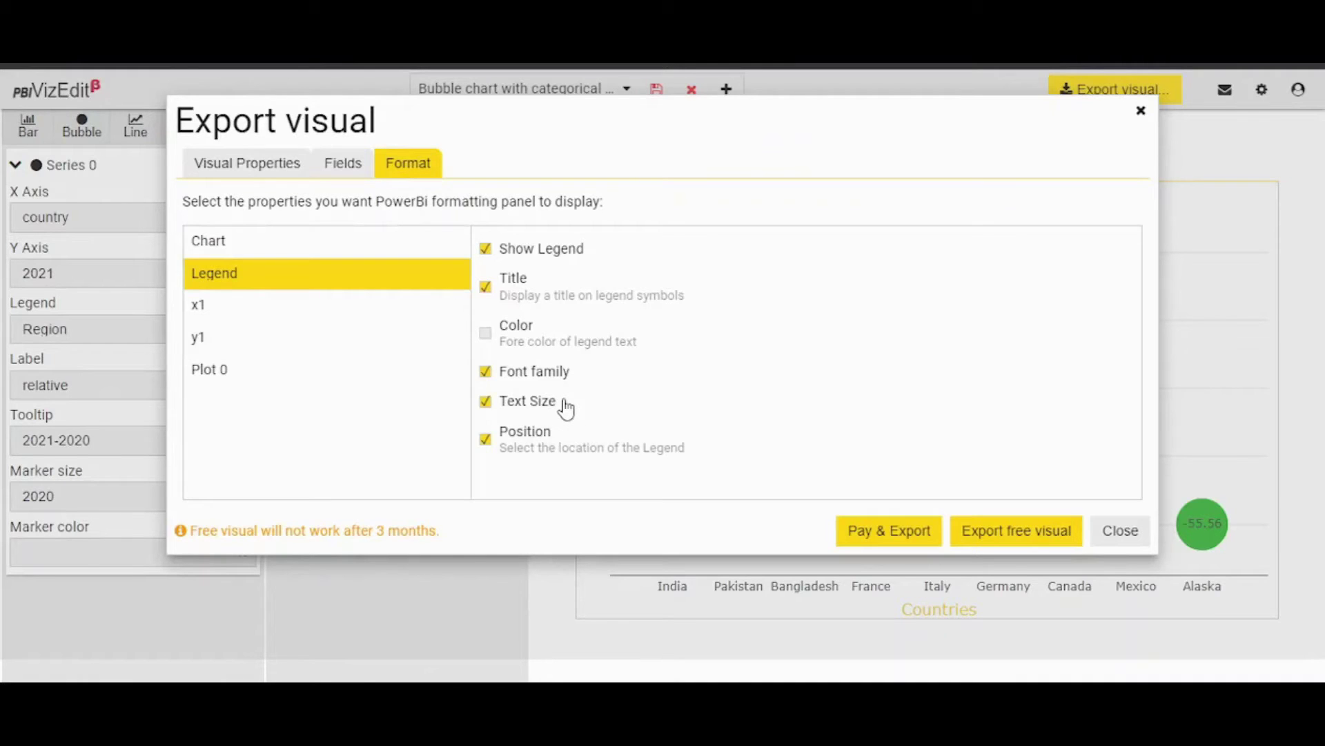
{"action": "left_click", "coordinate": [505, 379]}
Hide x1's Show range slider, Customise label angle, Label angle, prefix, suffix and Show spike line.
{"action": "left_click", "coordinate": [281, 309]}
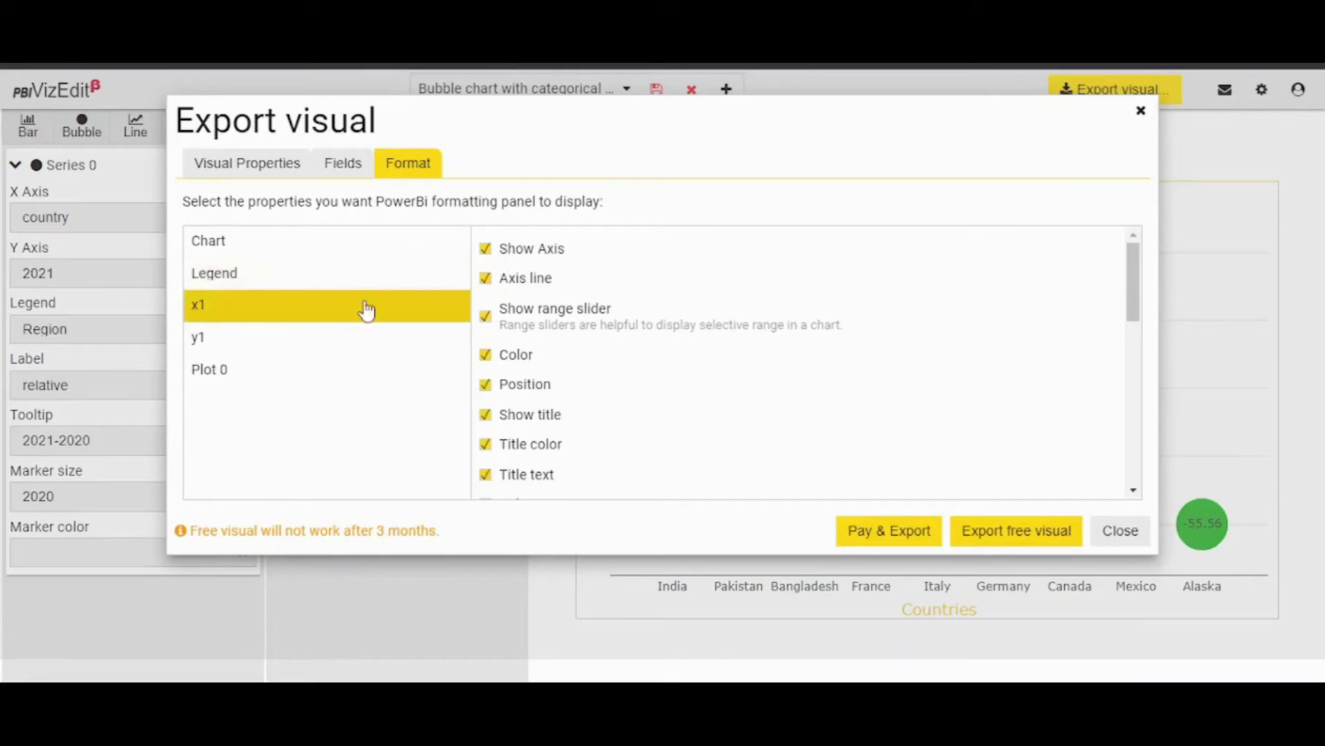
{"action": "scroll", "coordinate": [607, 459], "scroll_direction": "down", "scroll_amount": 2}
{"action": "scroll", "coordinate": [607, 461], "scroll_direction": "down", "scroll_amount": 5}
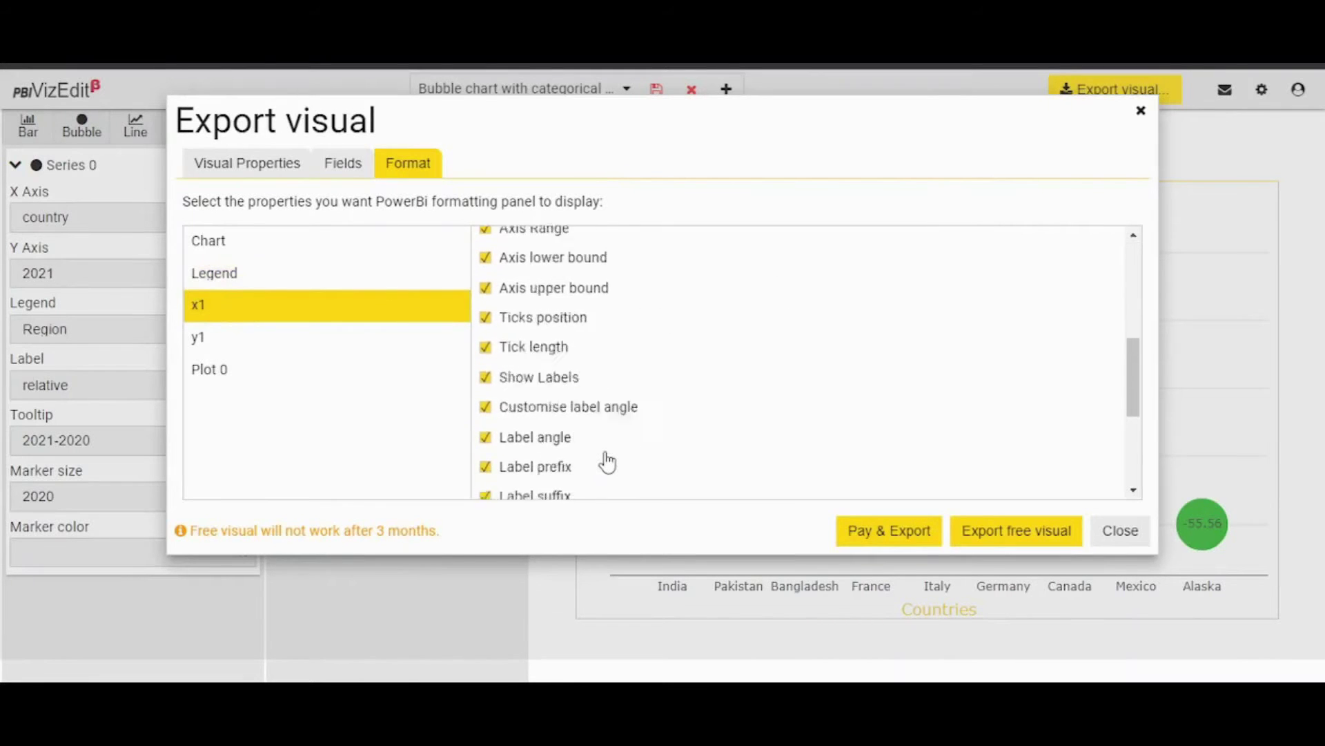
{"action": "scroll", "coordinate": [607, 459], "scroll_direction": "up", "scroll_amount": 4}
{"action": "scroll", "coordinate": [608, 460], "scroll_direction": "up", "scroll_amount": 4}
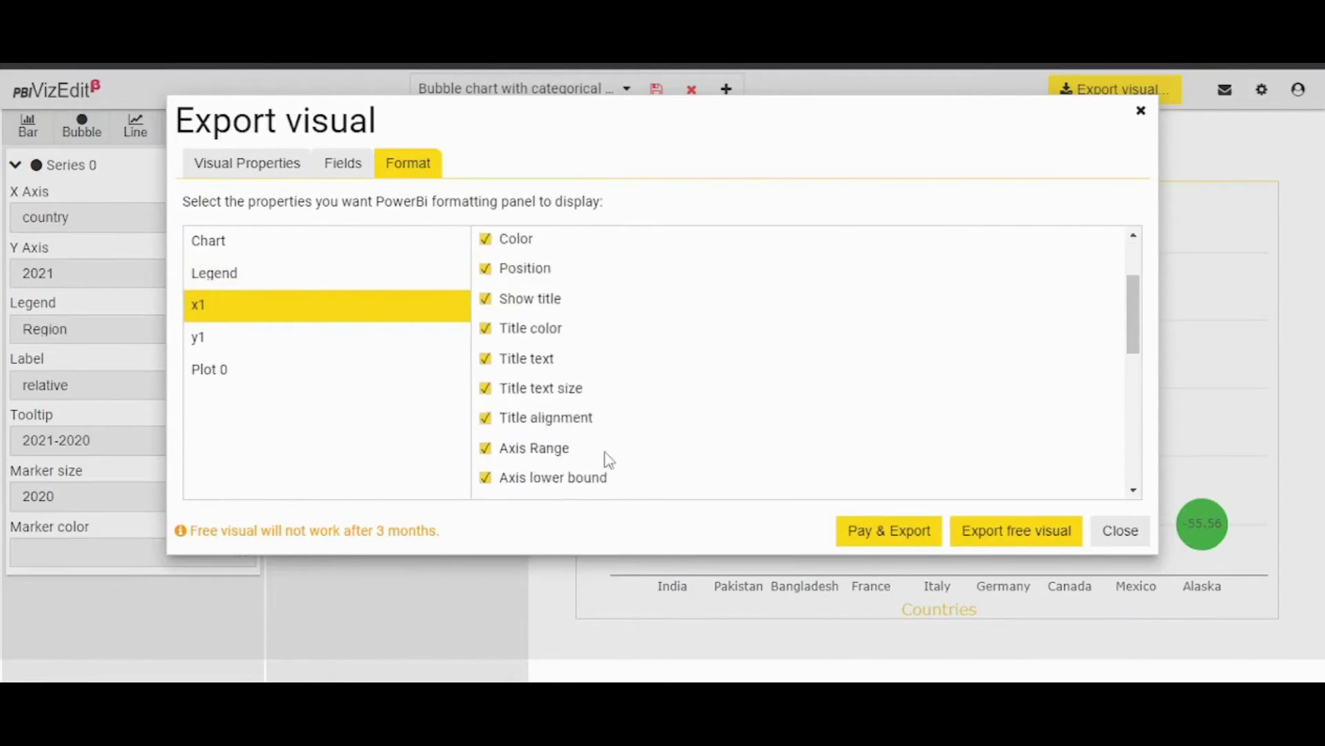
{"action": "left_click", "coordinate": [486, 317]}
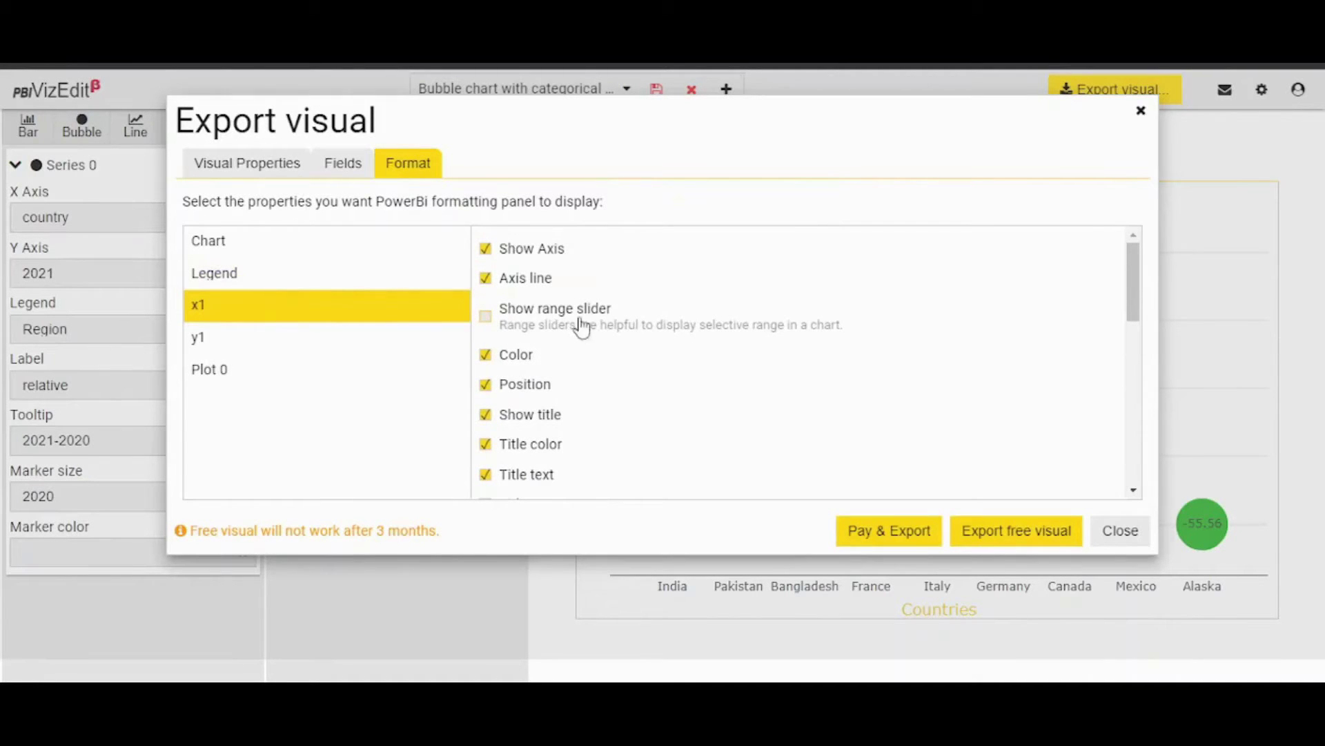
{"action": "scroll", "coordinate": [622, 419], "scroll_direction": "down", "scroll_amount": 2}
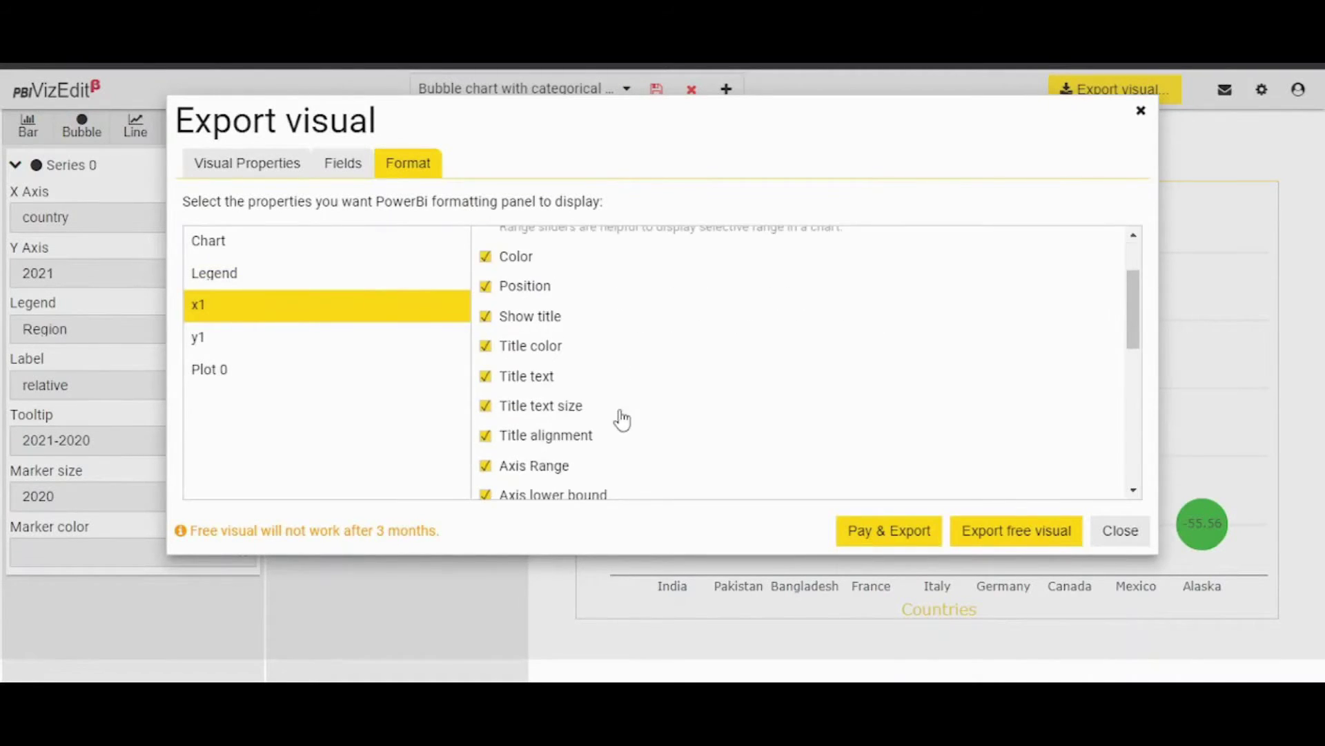
{"action": "scroll", "coordinate": [622, 419], "scroll_direction": "down", "scroll_amount": 6}
{"action": "left_click", "coordinate": [486, 350]}
{"action": "left_click", "coordinate": [486, 380]}
{"action": "left_click", "coordinate": [486, 410]}
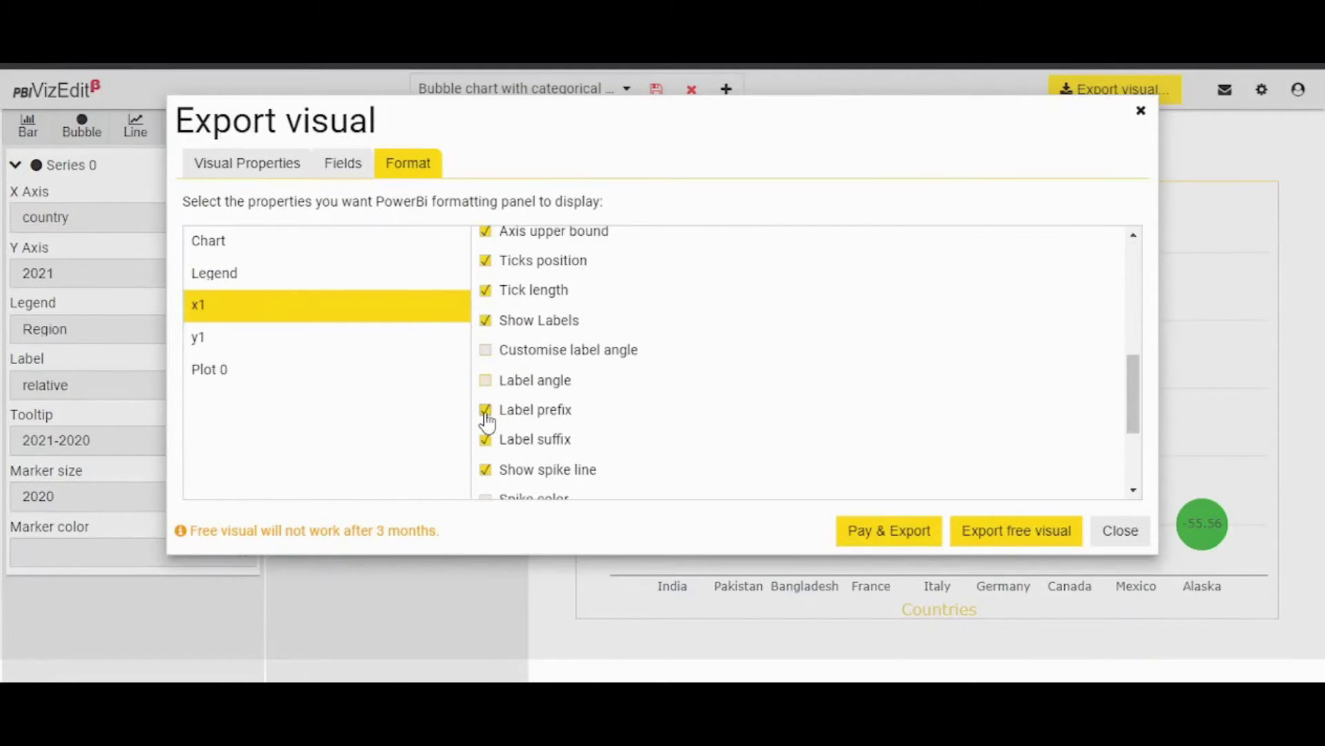
{"action": "left_click", "coordinate": [486, 440]}
{"action": "left_click", "coordinate": [485, 472]}
Untick y1's Axis Range, Axis lower bound, Axis upper bound and Ticks position.
{"action": "scroll", "coordinate": [646, 436], "scroll_direction": "down", "scroll_amount": 2}
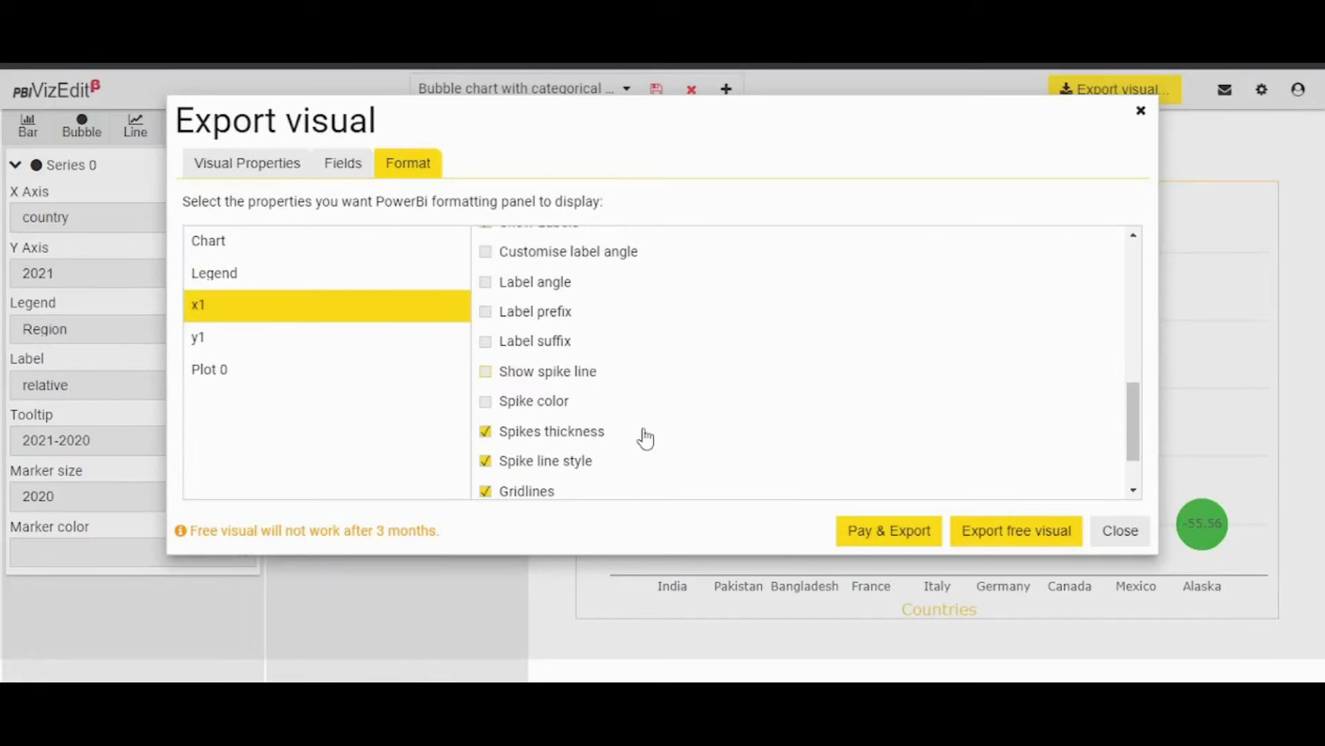
{"action": "scroll", "coordinate": [642, 438], "scroll_direction": "up", "scroll_amount": 3}
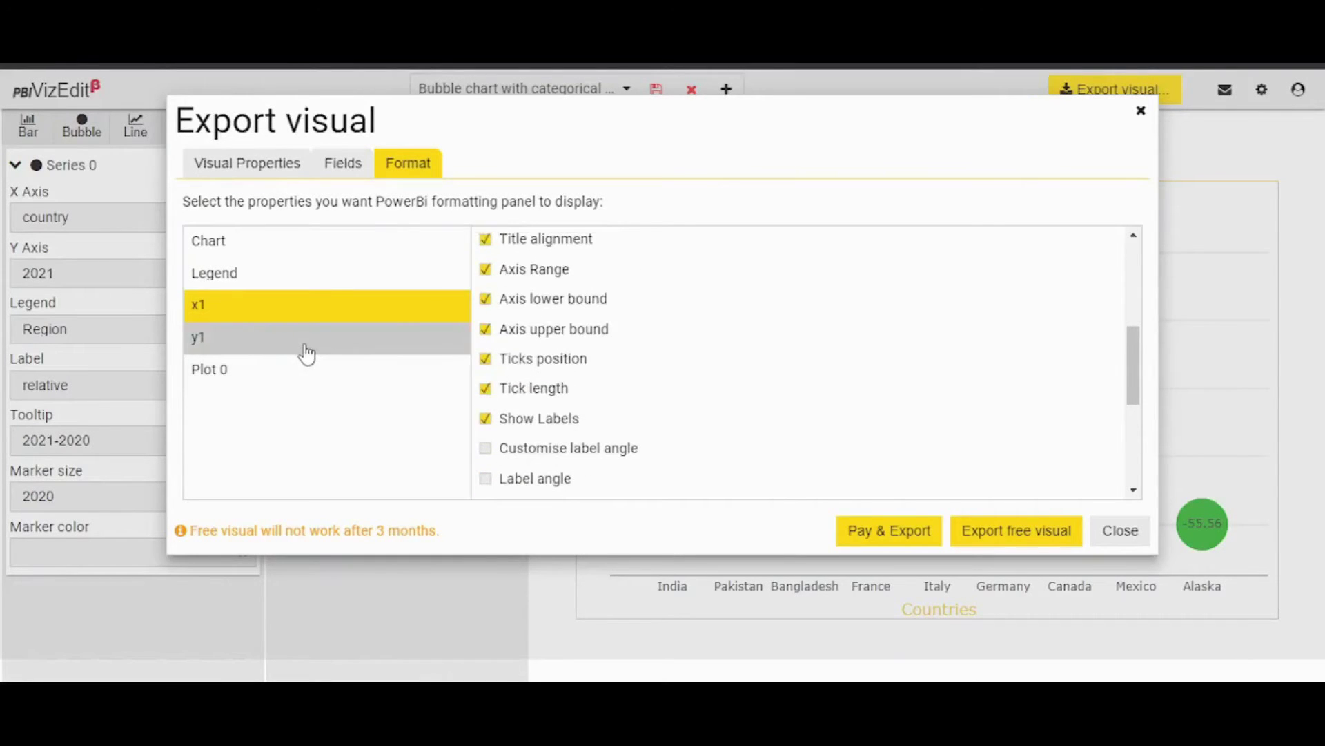
{"action": "left_click", "coordinate": [304, 353]}
{"action": "scroll", "coordinate": [661, 398], "scroll_direction": "up", "scroll_amount": 3}
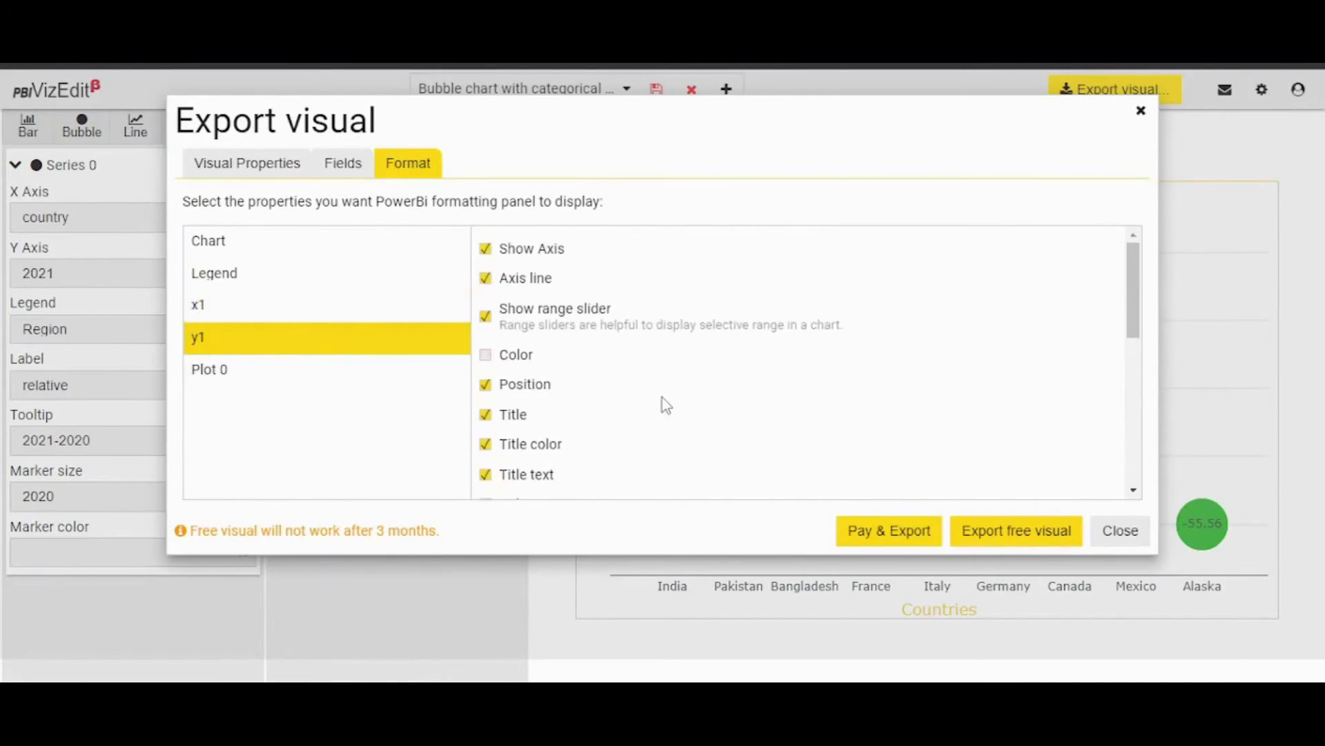
{"action": "scroll", "coordinate": [664, 403], "scroll_direction": "down", "scroll_amount": 2}
{"action": "scroll", "coordinate": [666, 406], "scroll_direction": "down", "scroll_amount": 1}
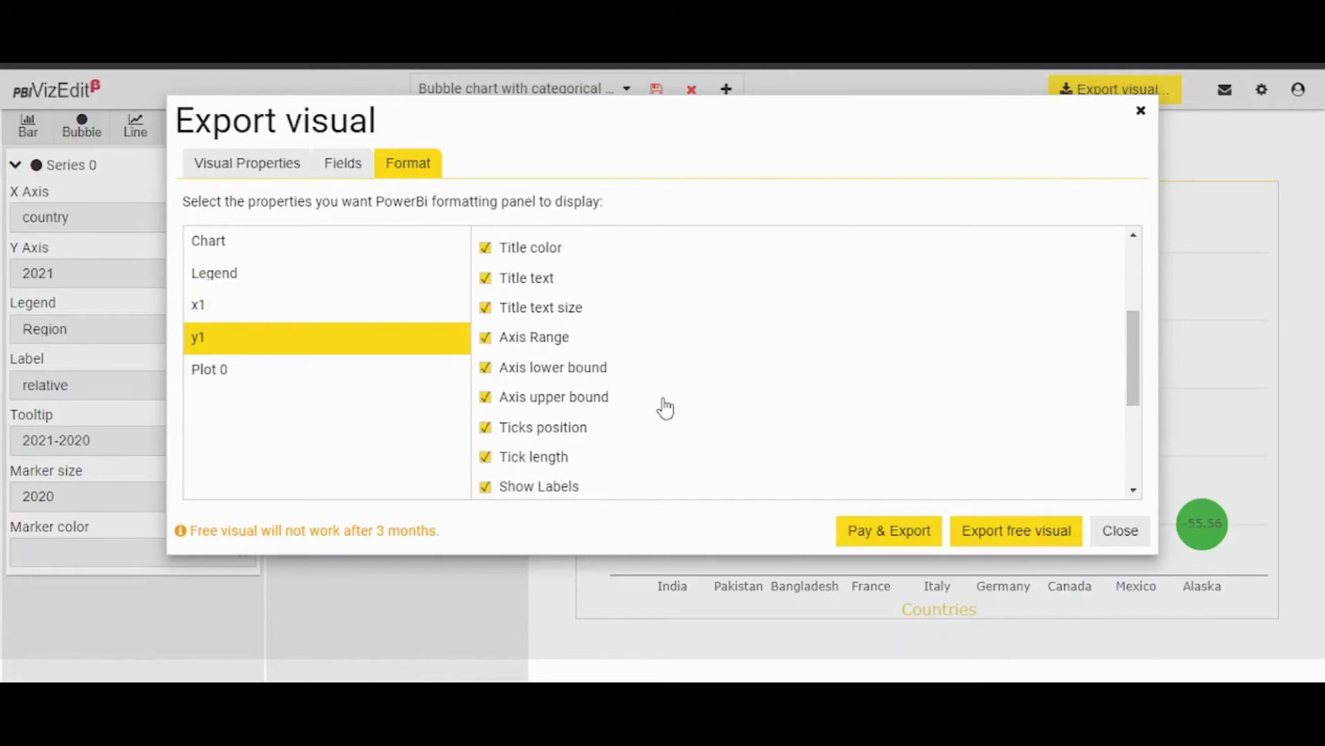
{"action": "left_click", "coordinate": [485, 338]}
{"action": "left_click", "coordinate": [485, 367]}
{"action": "left_click", "coordinate": [486, 399]}
{"action": "left_click", "coordinate": [486, 429]}
Untick y1's Label angle, Label prefix and Label suffix.
{"action": "scroll", "coordinate": [569, 476], "scroll_direction": "down", "scroll_amount": 3}
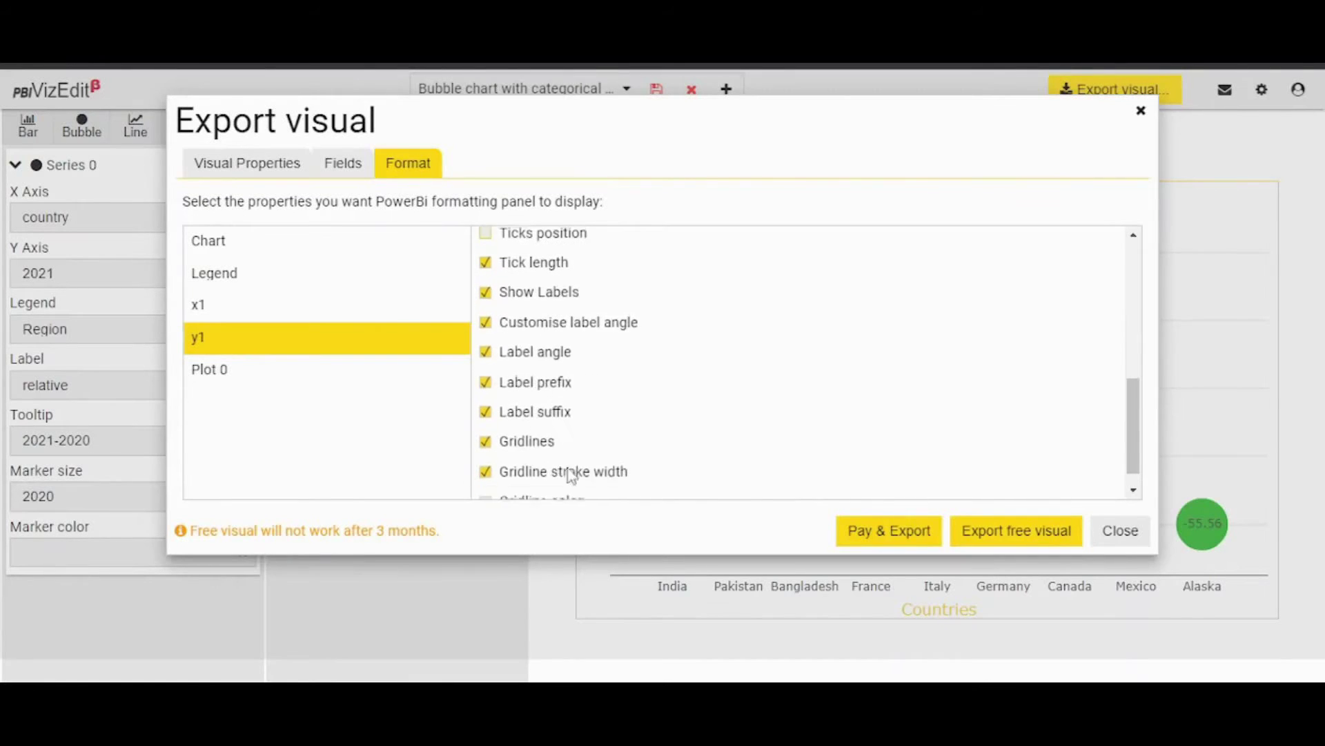
{"action": "left_click", "coordinate": [486, 349]}
{"action": "left_click", "coordinate": [486, 380]}
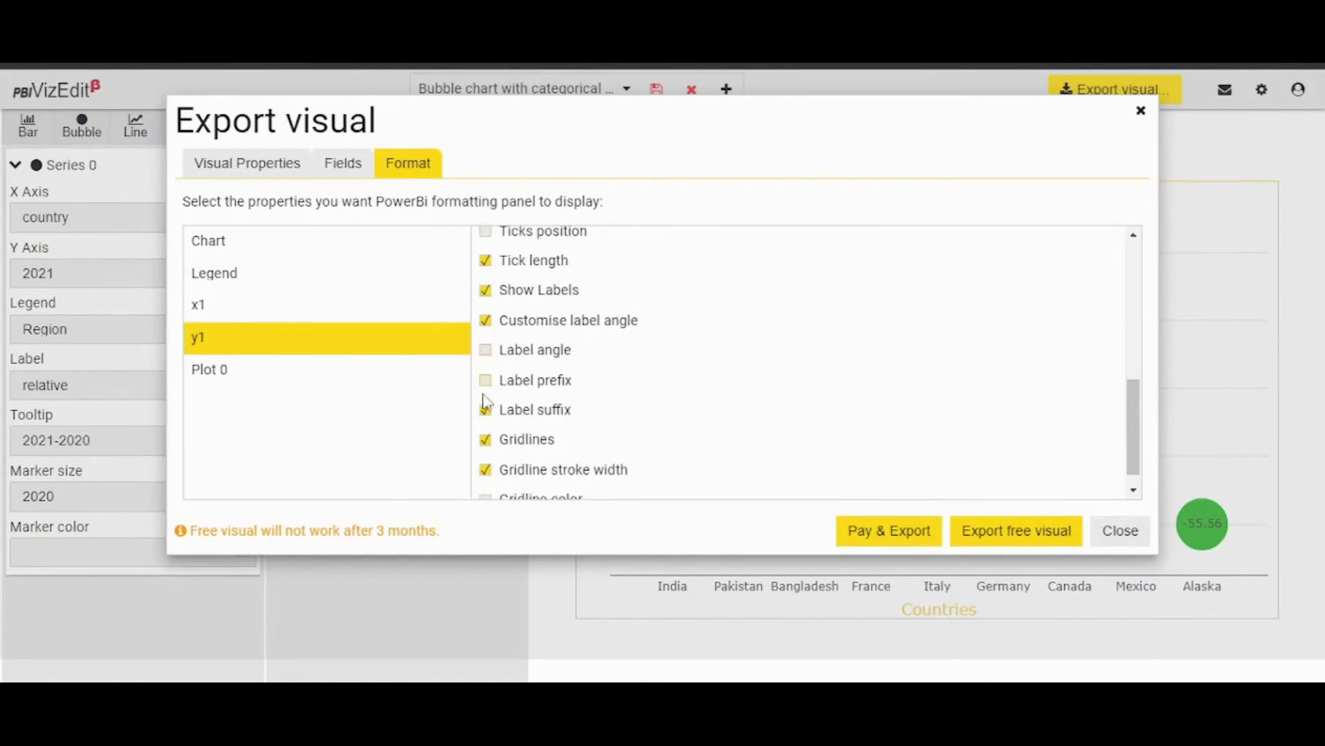
{"action": "left_click", "coordinate": [485, 409]}
{"action": "scroll", "coordinate": [671, 449], "scroll_direction": "up", "scroll_amount": 10}
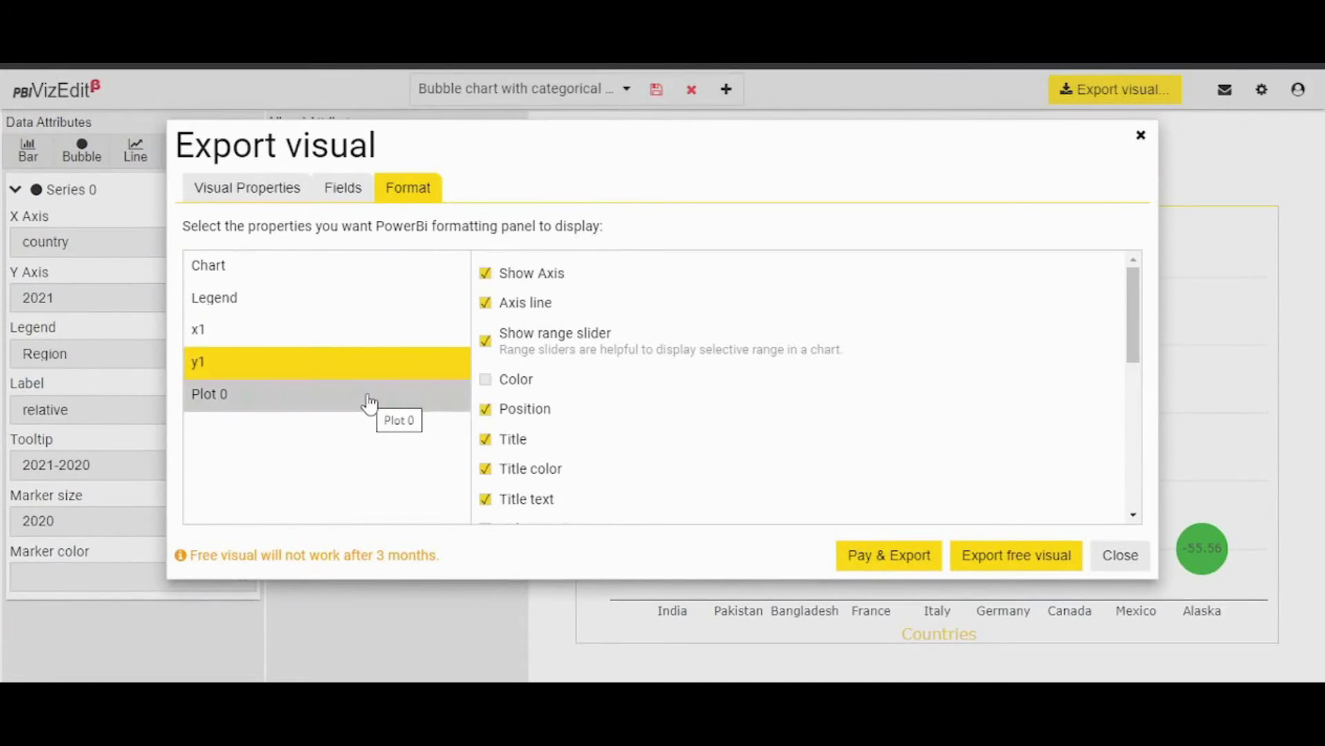
Include Plot 0's Color, Outline color and Text font size options.
{"action": "left_click", "coordinate": [369, 404]}
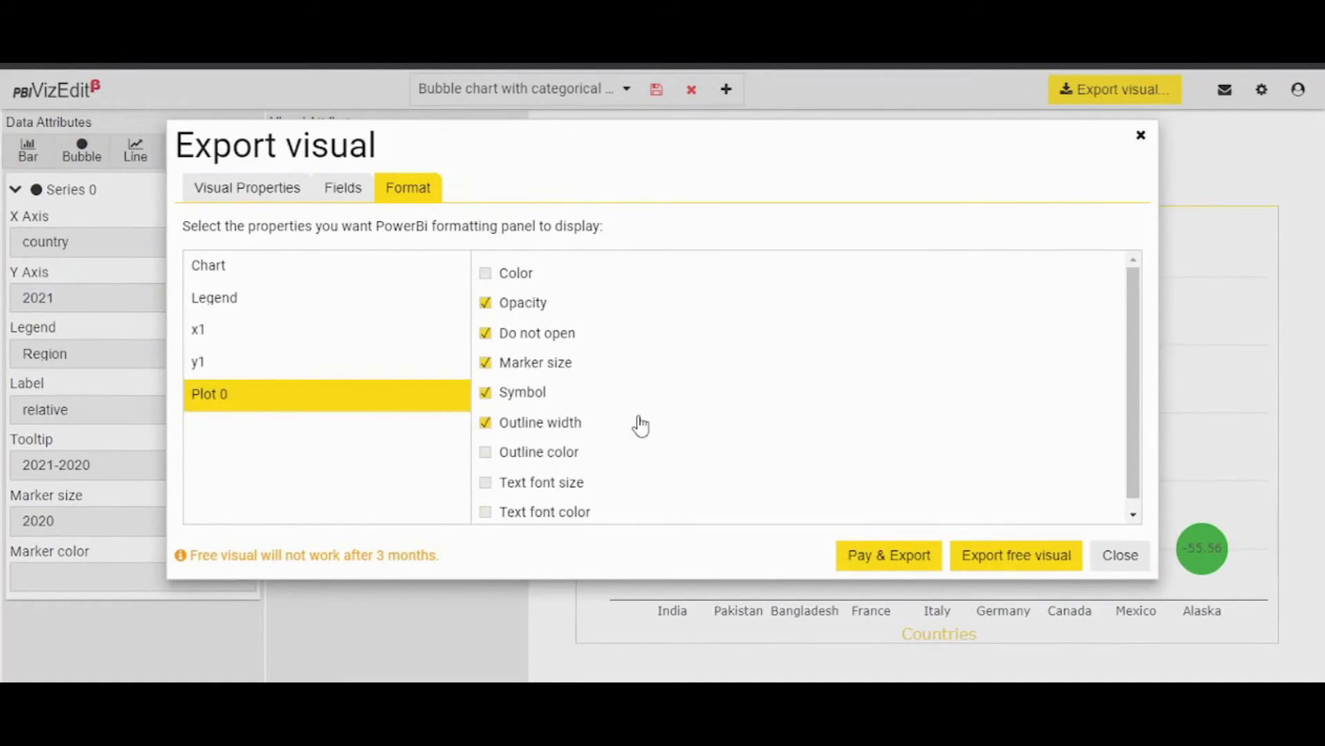
{"action": "left_click", "coordinate": [486, 273]}
{"action": "scroll", "coordinate": [674, 416], "scroll_direction": "down", "scroll_amount": 1}
{"action": "left_click", "coordinate": [511, 449]}
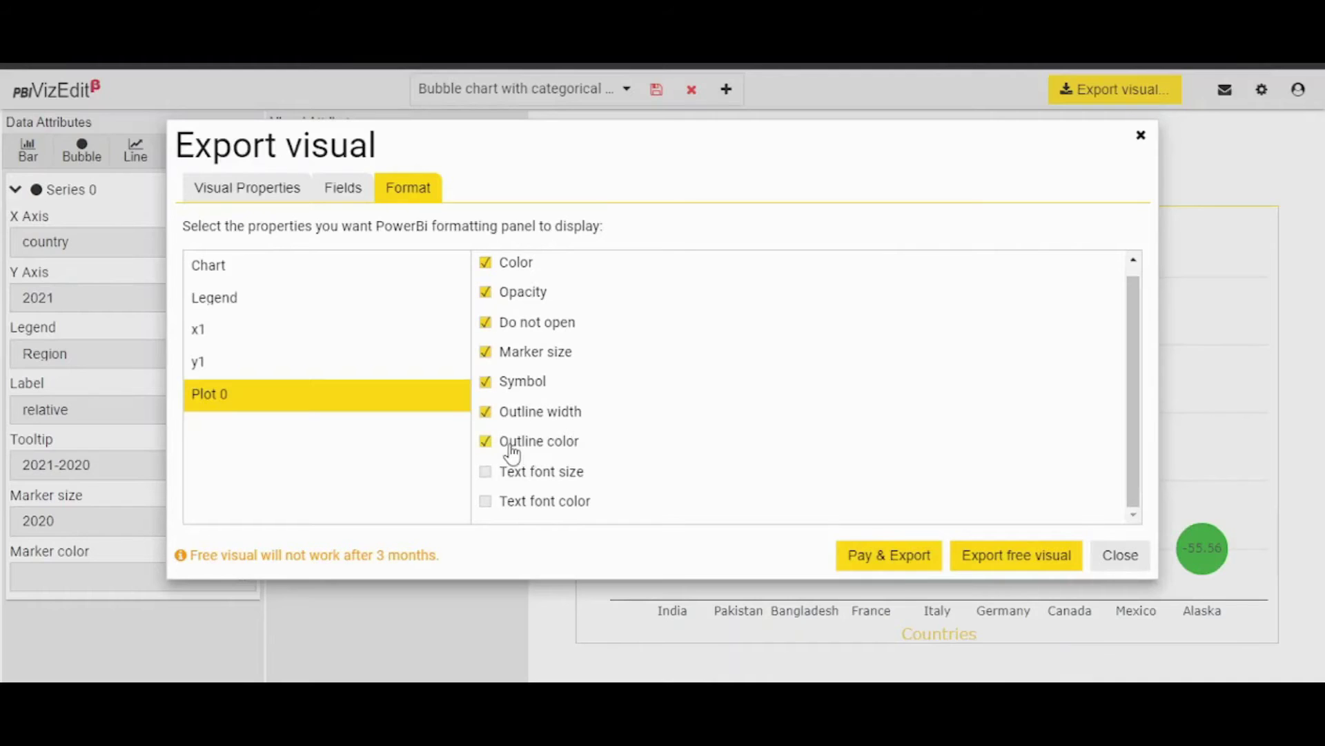
{"action": "left_click", "coordinate": [487, 475]}
Exclude Plot 0's Symbol and Do not open options.
{"action": "scroll", "coordinate": [552, 483], "scroll_direction": "down", "scroll_amount": 1}
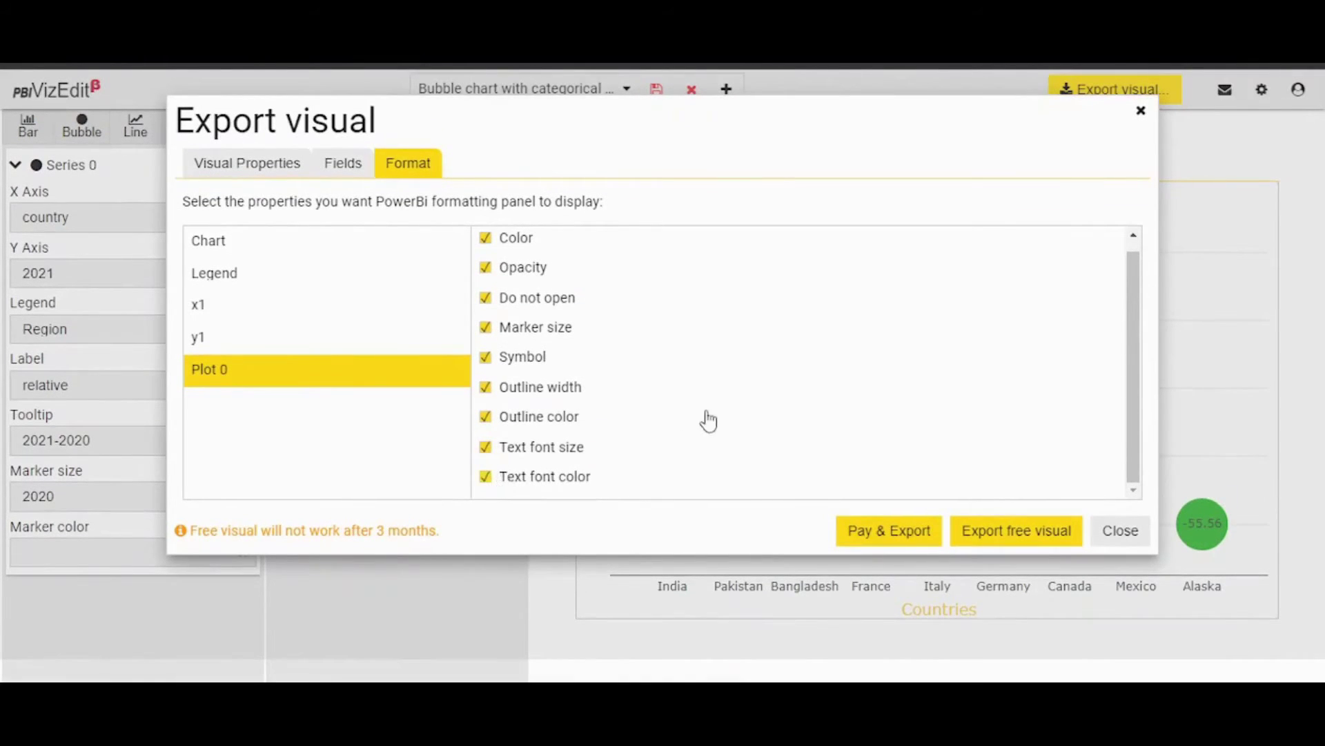
{"action": "left_click", "coordinate": [487, 357]}
{"action": "scroll", "coordinate": [679, 372], "scroll_direction": "up", "scroll_amount": 1}
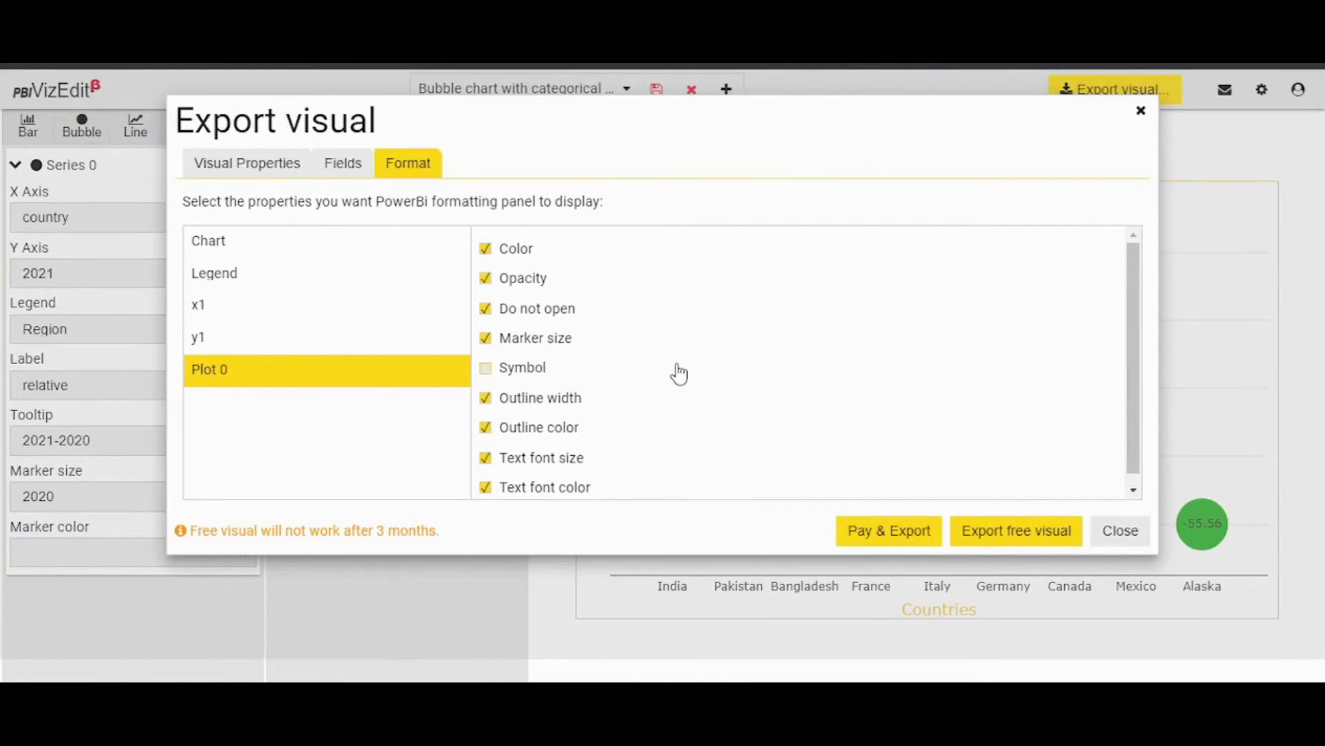
{"action": "left_click", "coordinate": [486, 309]}
Export the free visual and show the downloaded .pbiviz file in its folder.
{"action": "left_click", "coordinate": [1007, 532]}
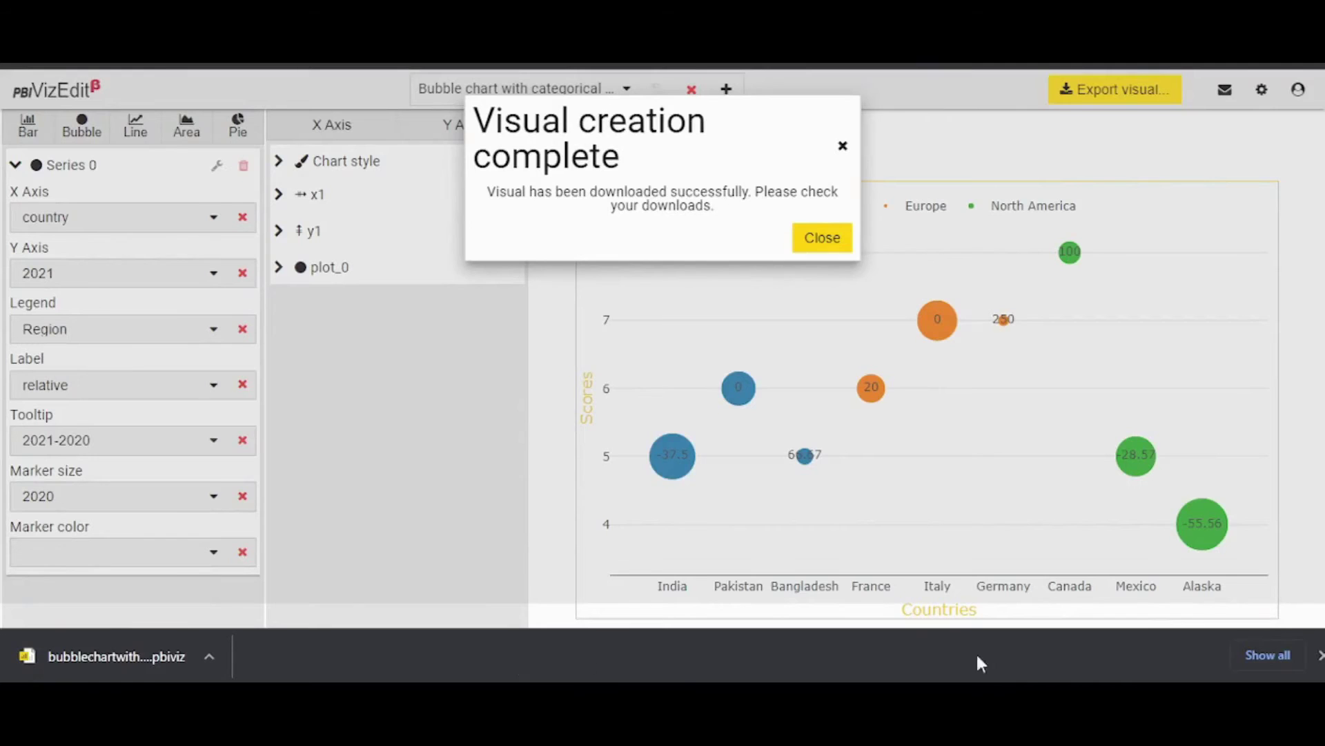
{"action": "left_click", "coordinate": [1252, 655]}
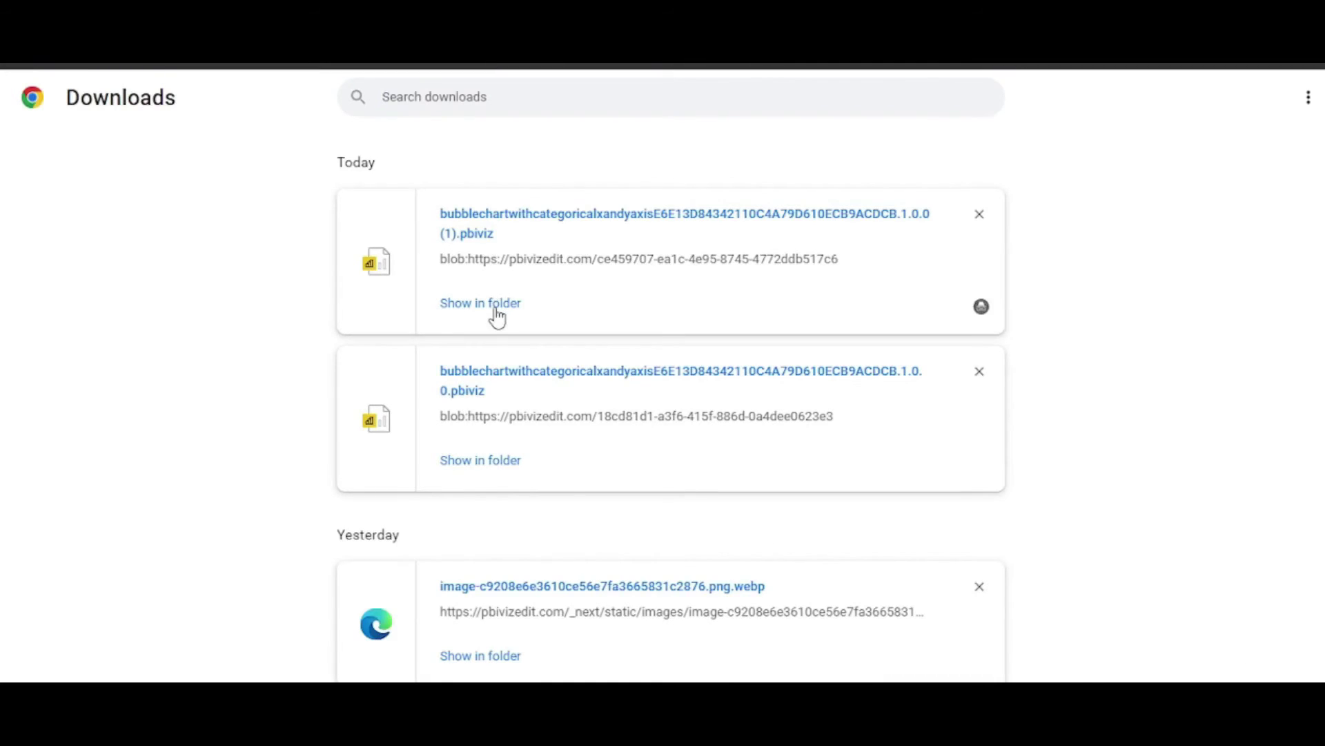
{"action": "left_click", "coordinate": [496, 310]}
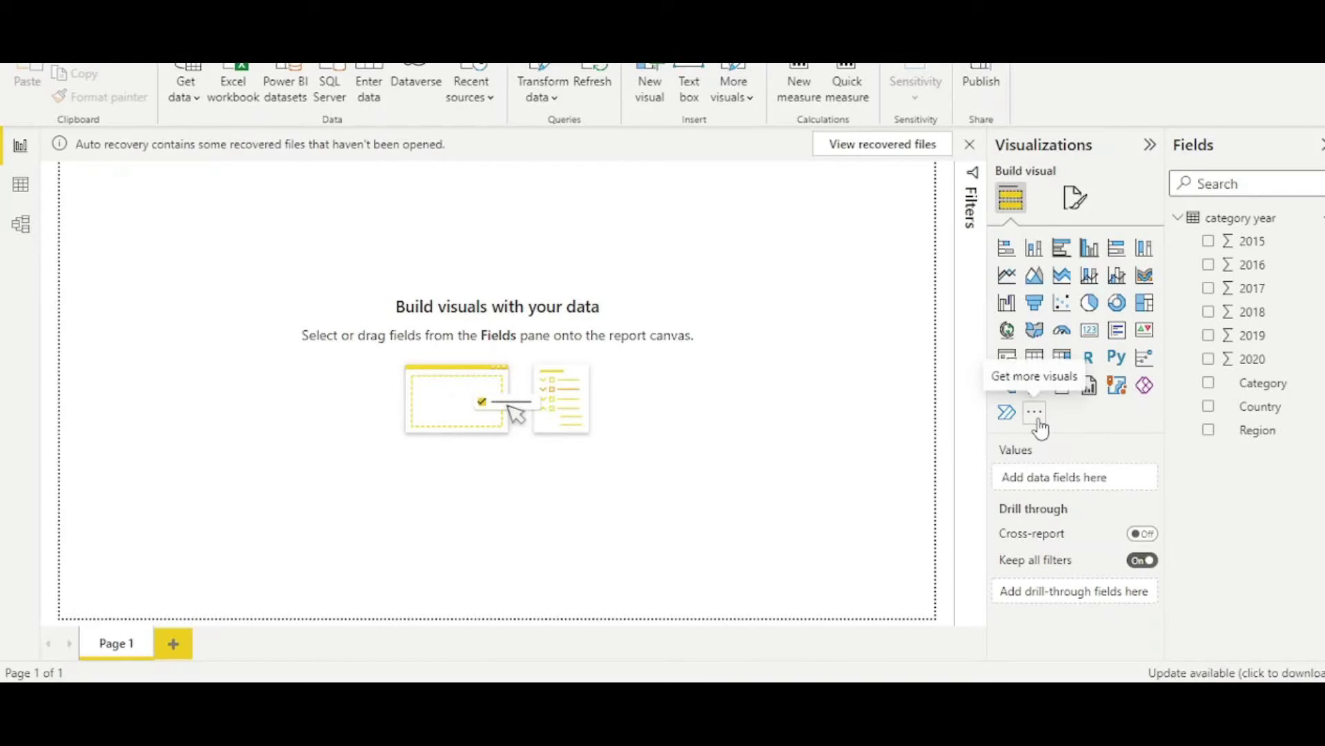
Import the downloaded bubble chart .pbiviz file into the Visualizations pane from a file.
{"action": "left_click", "coordinate": [1036, 414]}
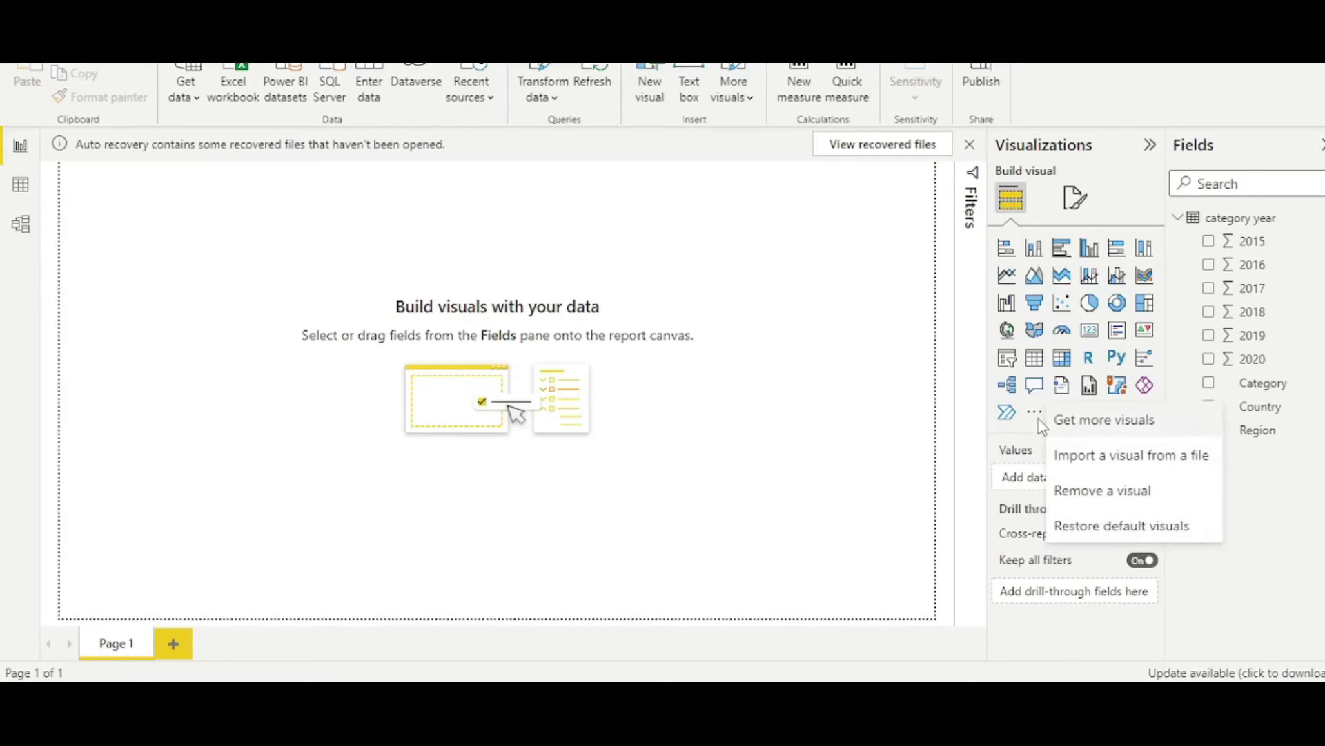
{"action": "left_click", "coordinate": [1041, 428]}
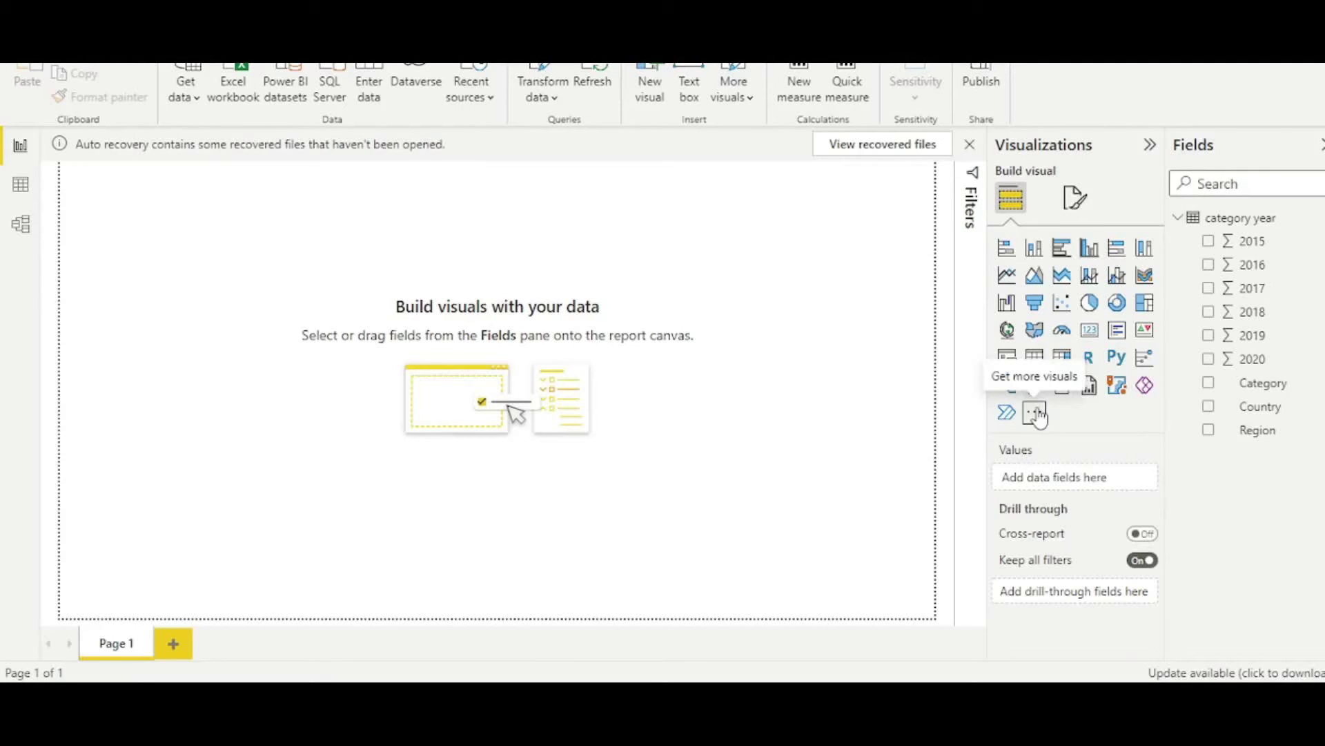
{"action": "left_click", "coordinate": [1037, 415]}
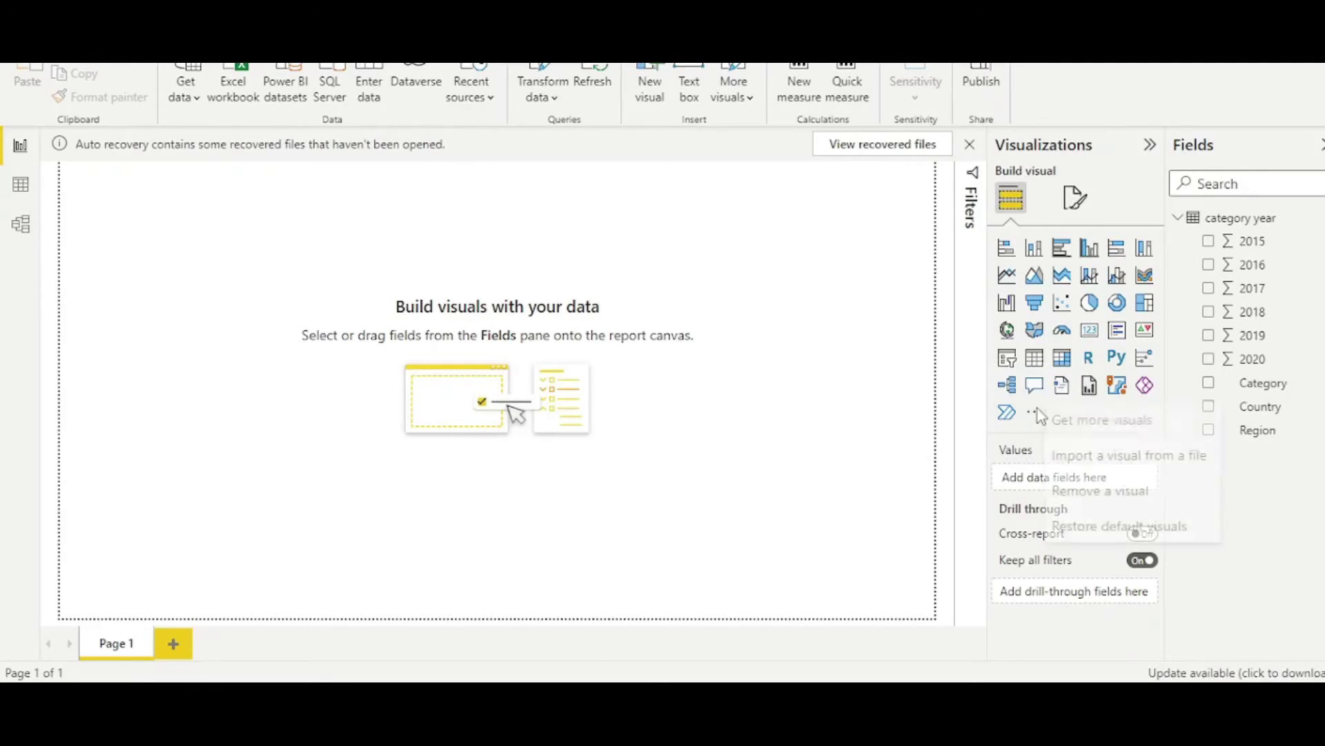
{"action": "left_click", "coordinate": [1122, 456]}
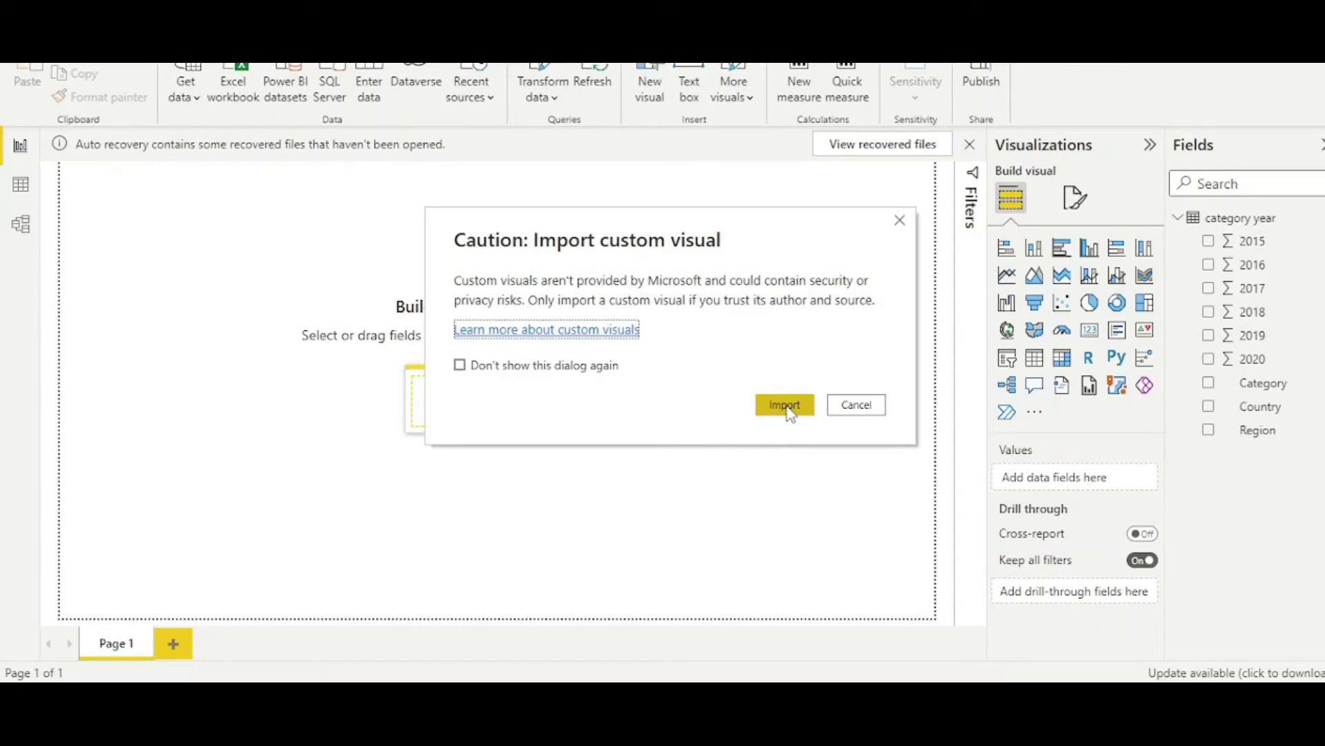
{"action": "left_click", "coordinate": [787, 406]}
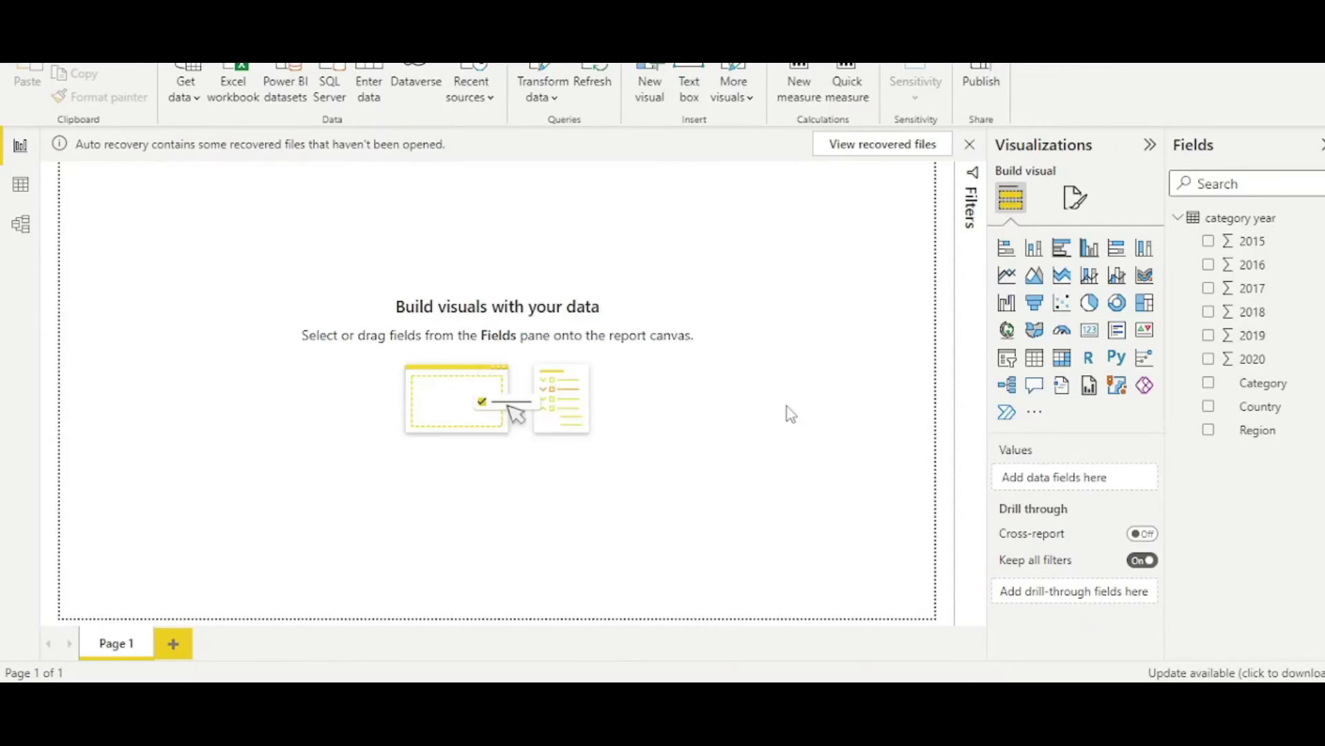
{"action": "left_click", "coordinate": [359, 141]}
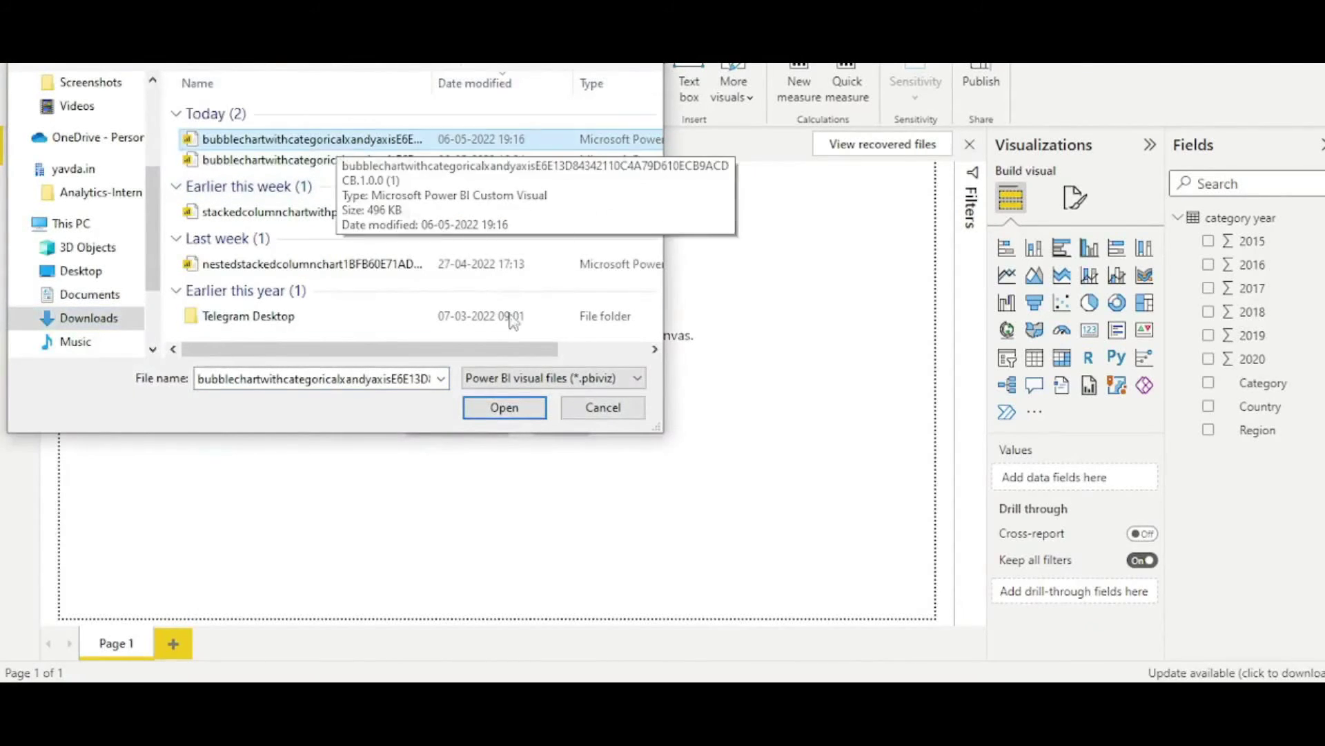
{"action": "left_click", "coordinate": [504, 408]}
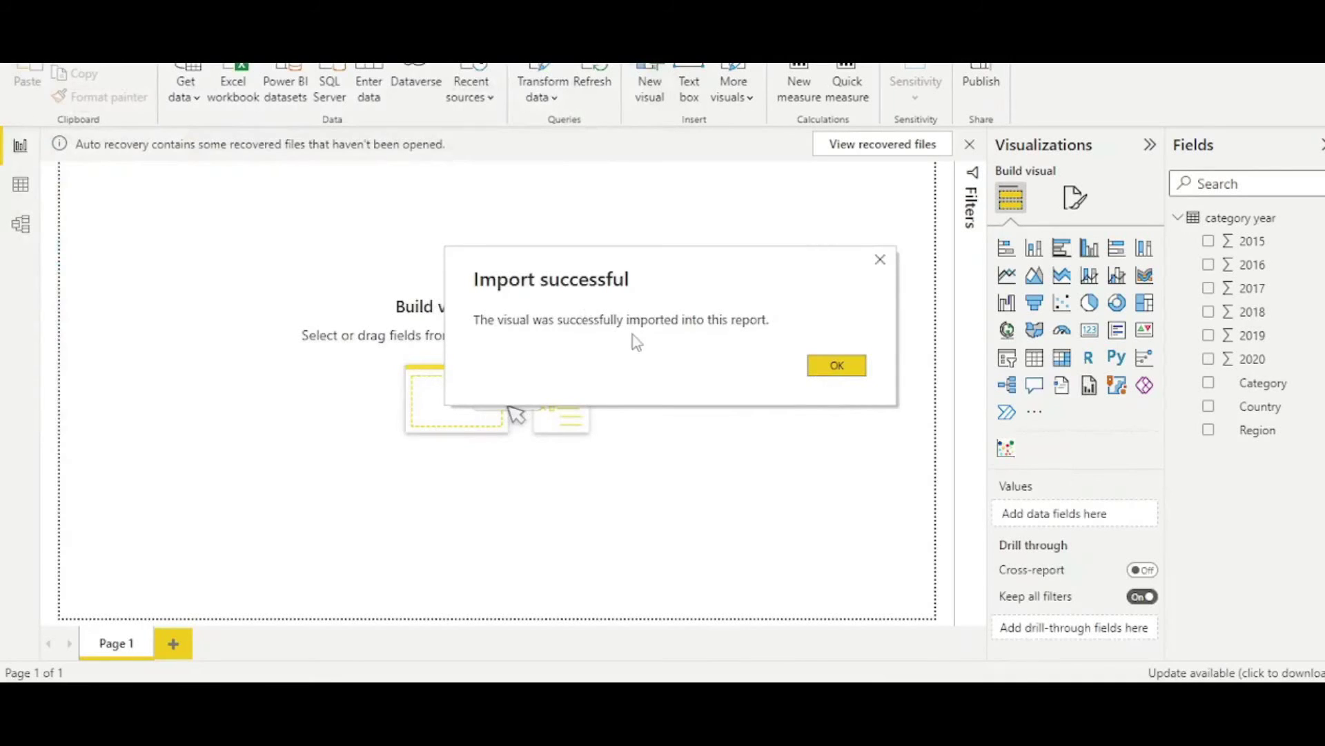
{"action": "left_click", "coordinate": [858, 373]}
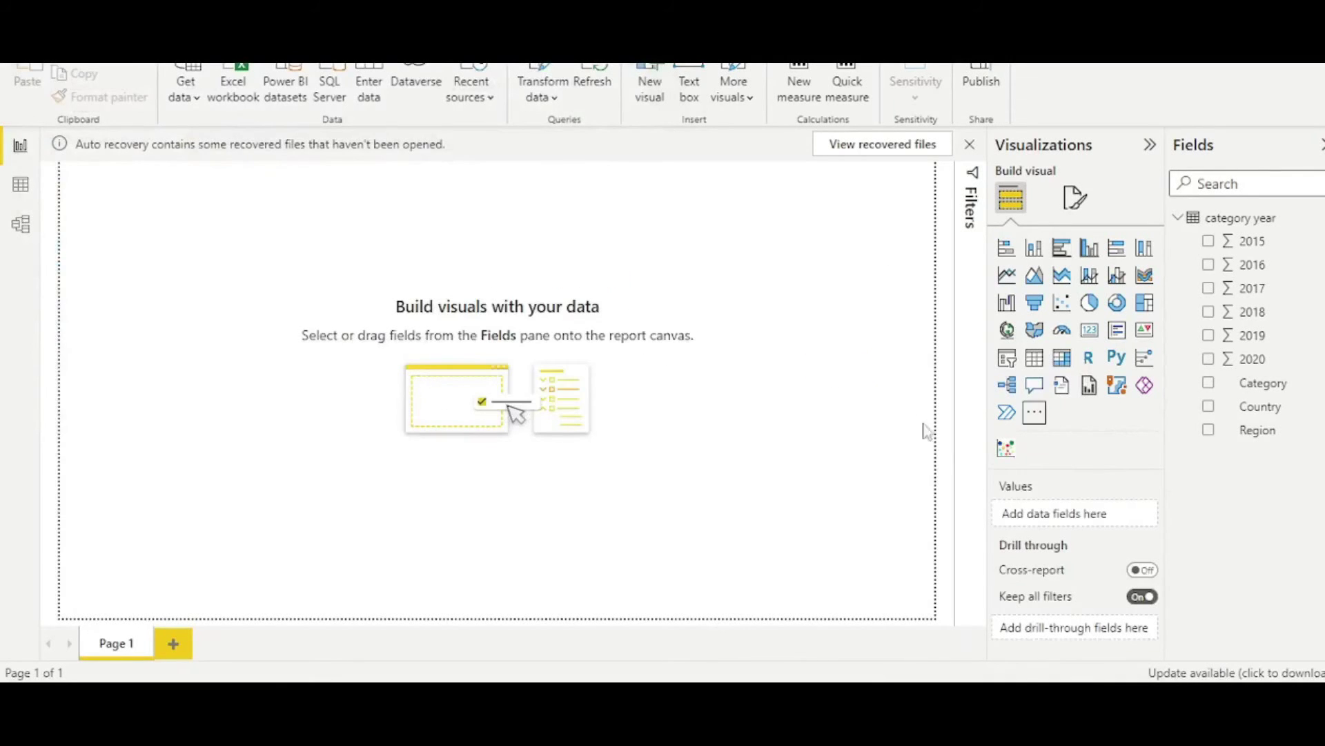
Add the imported bubble chart visual to the page, then move and enlarge it.
{"action": "left_click", "coordinate": [1010, 459]}
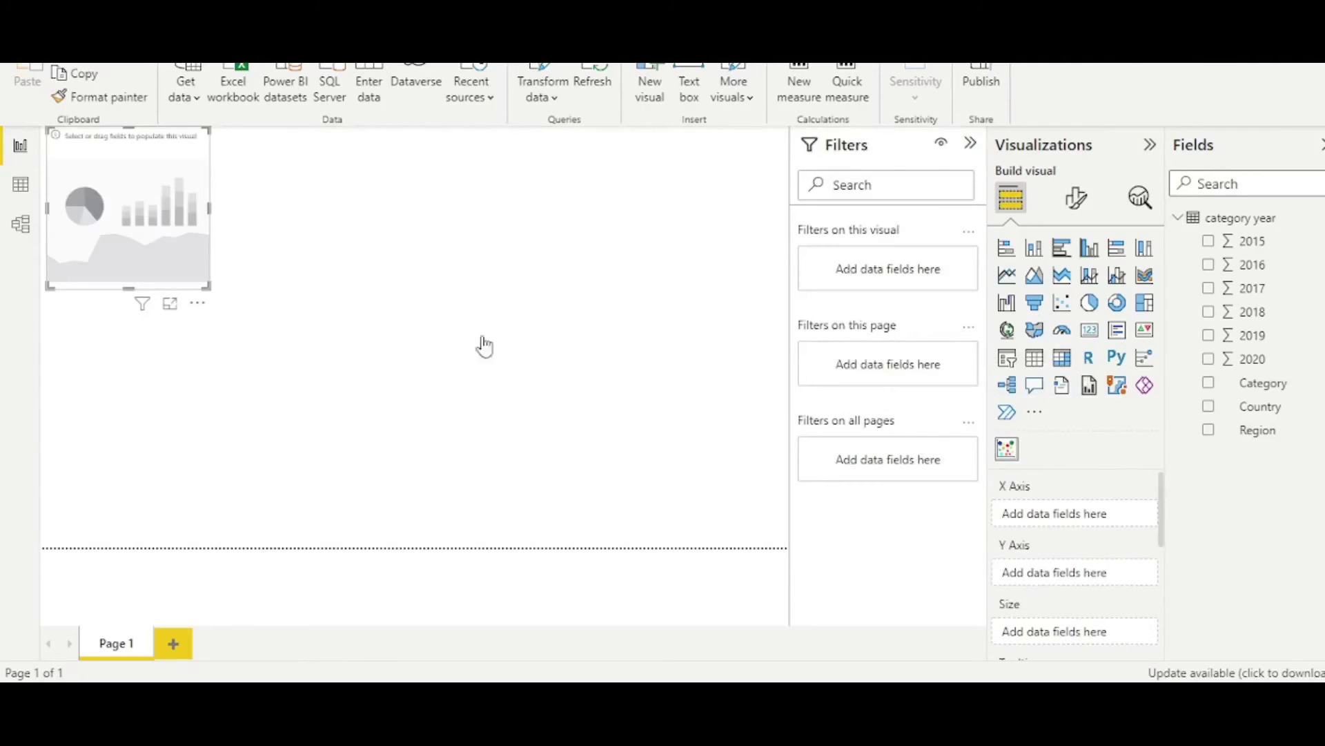
{"action": "left_click_drag", "start_coordinate": [156, 234], "coordinate": [699, 543]}
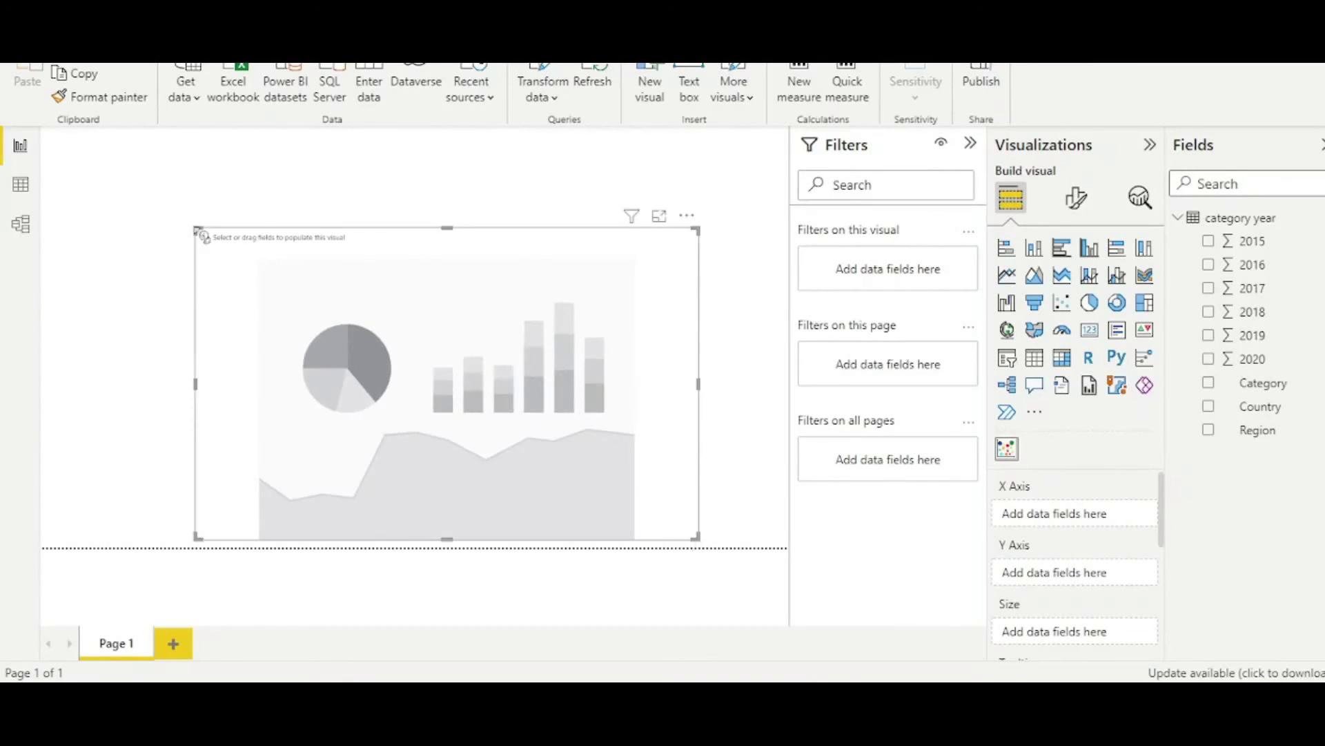
{"action": "left_click_drag", "start_coordinate": [196, 227], "coordinate": [149, 172]}
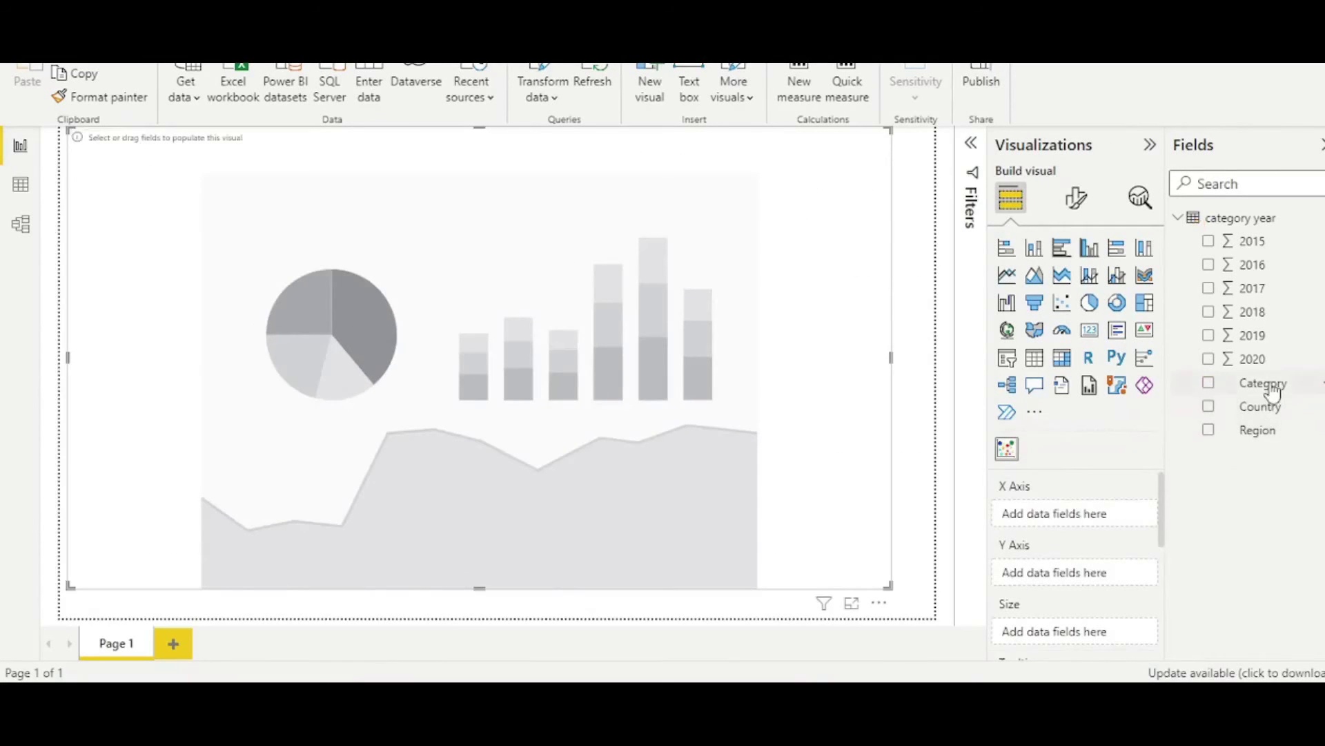
Map Country to X Axis, 2017 to Y Axis, Region to Legend, Category to Label.
{"action": "left_click_drag", "start_coordinate": [1263, 407], "coordinate": [1098, 502]}
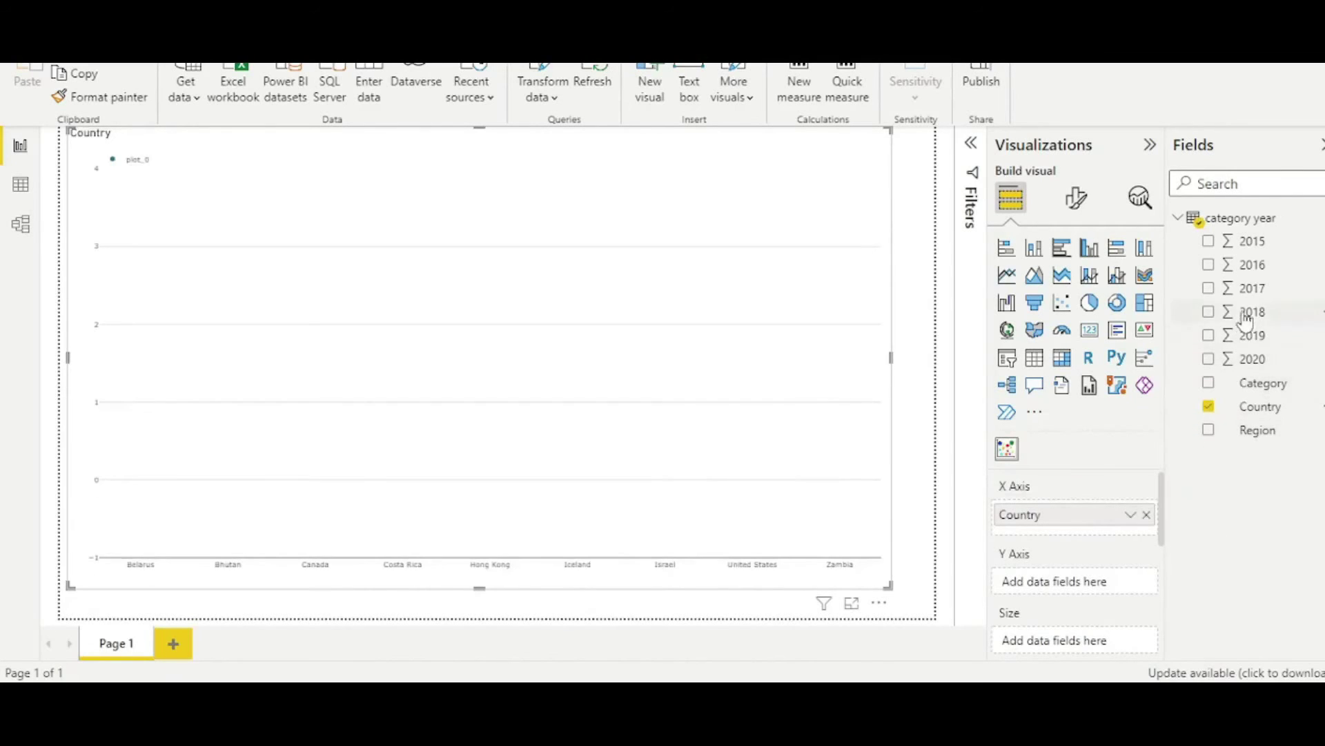
{"action": "left_click_drag", "start_coordinate": [1246, 288], "coordinate": [1098, 587]}
{"action": "scroll", "coordinate": [1147, 599], "scroll_direction": "down", "scroll_amount": 5}
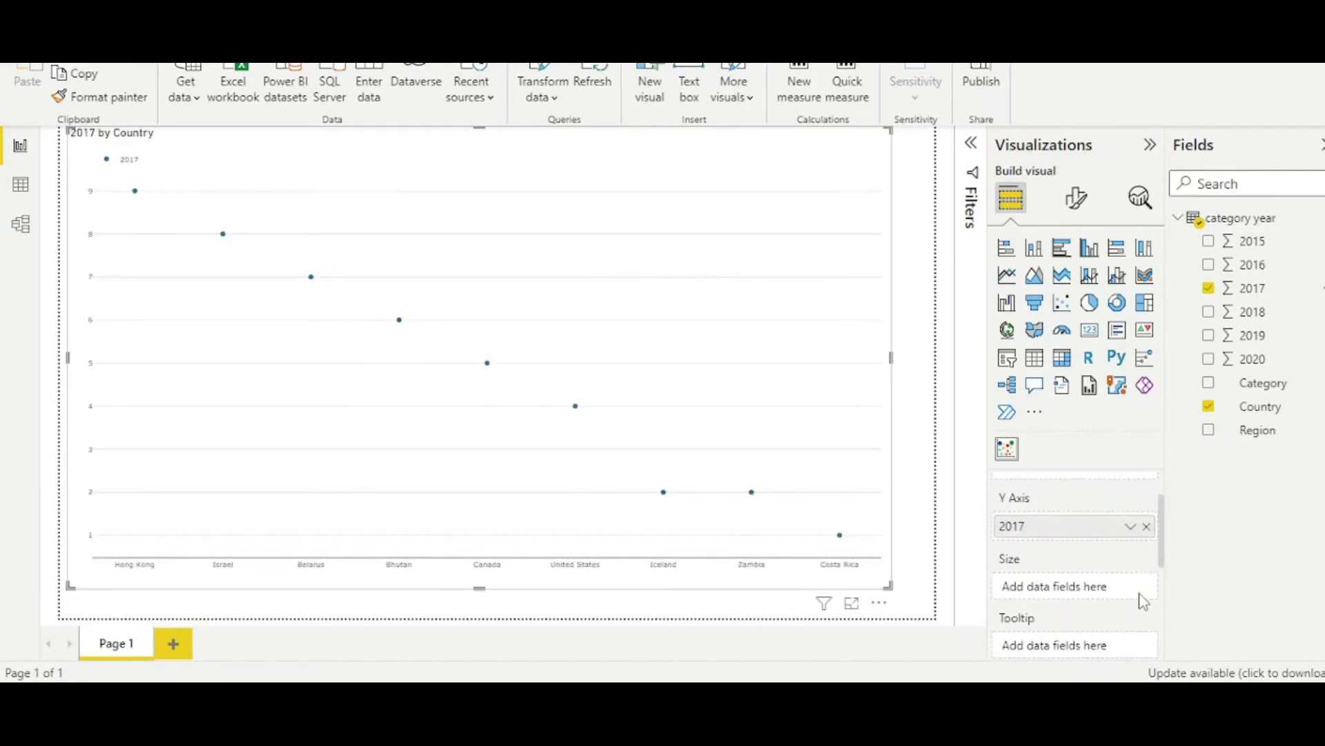
{"action": "scroll", "coordinate": [1143, 601], "scroll_direction": "down", "scroll_amount": 3}
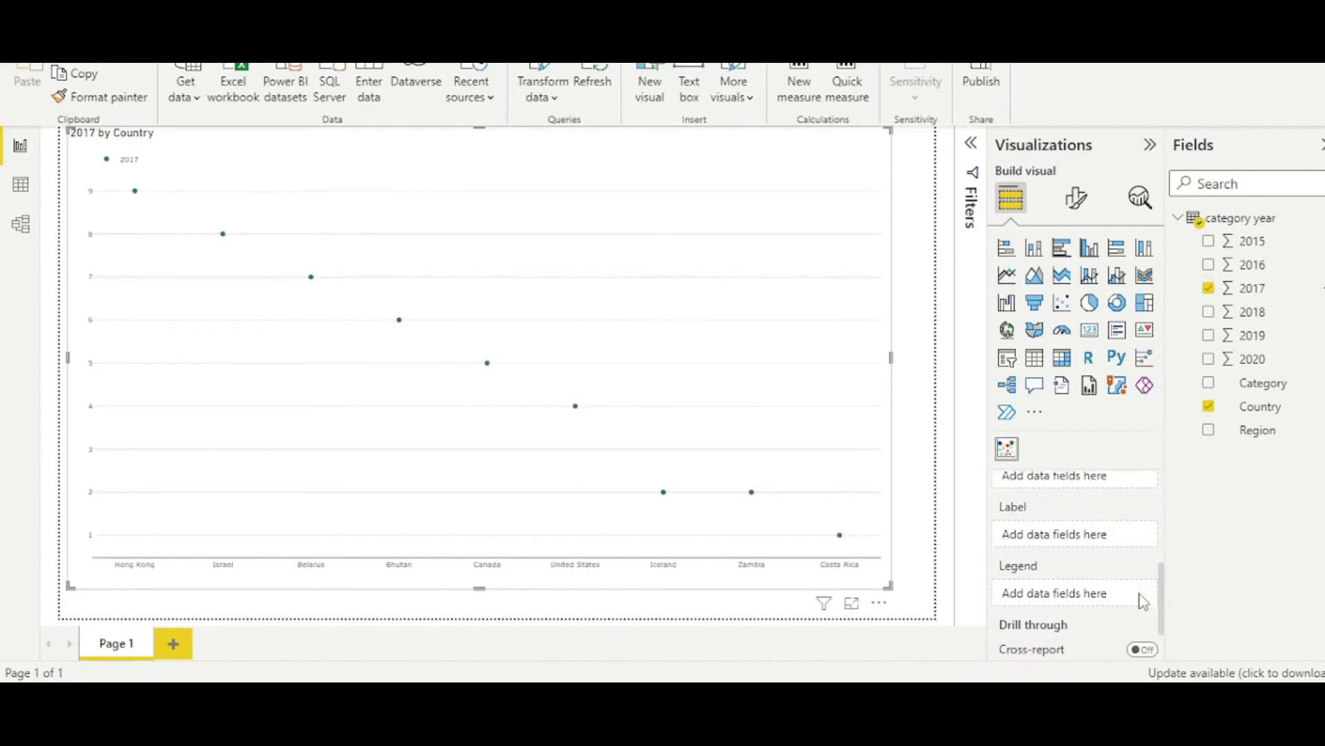
{"action": "left_click_drag", "start_coordinate": [1256, 431], "coordinate": [1079, 591]}
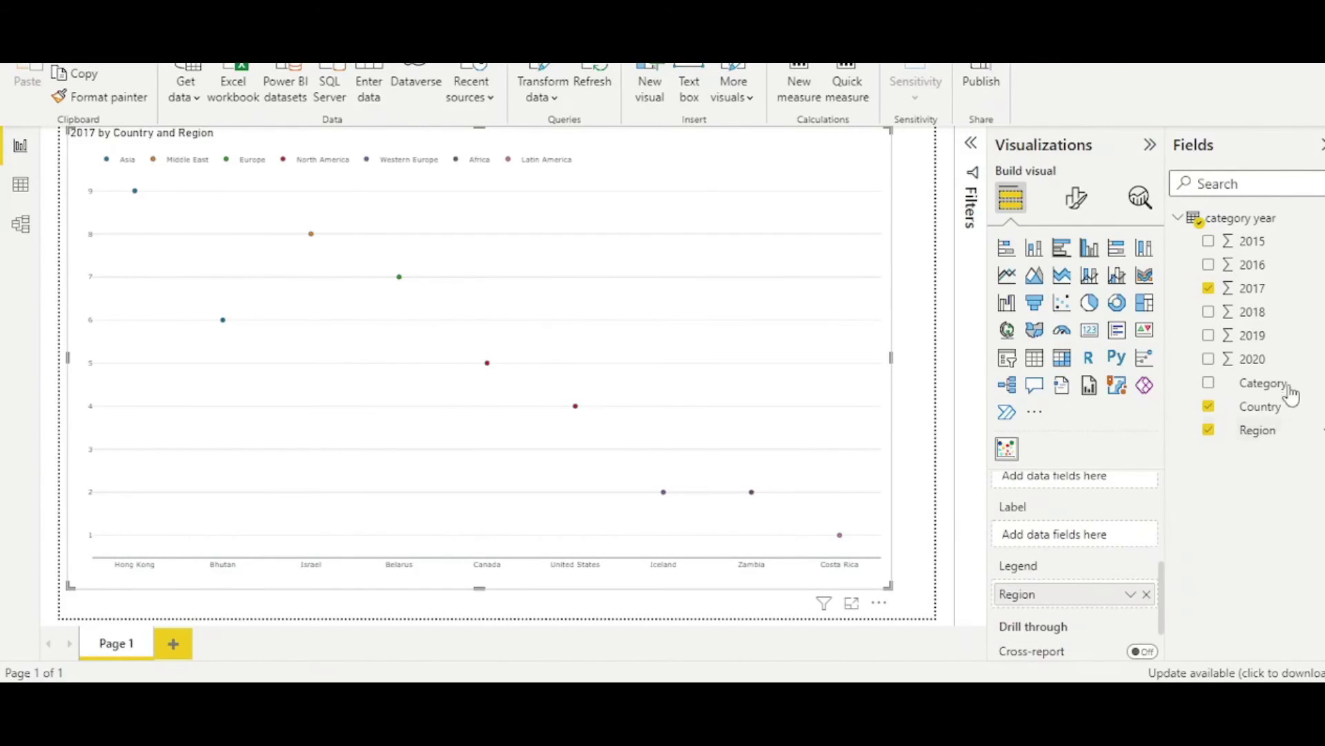
{"action": "left_click_drag", "start_coordinate": [1289, 389], "coordinate": [1108, 546]}
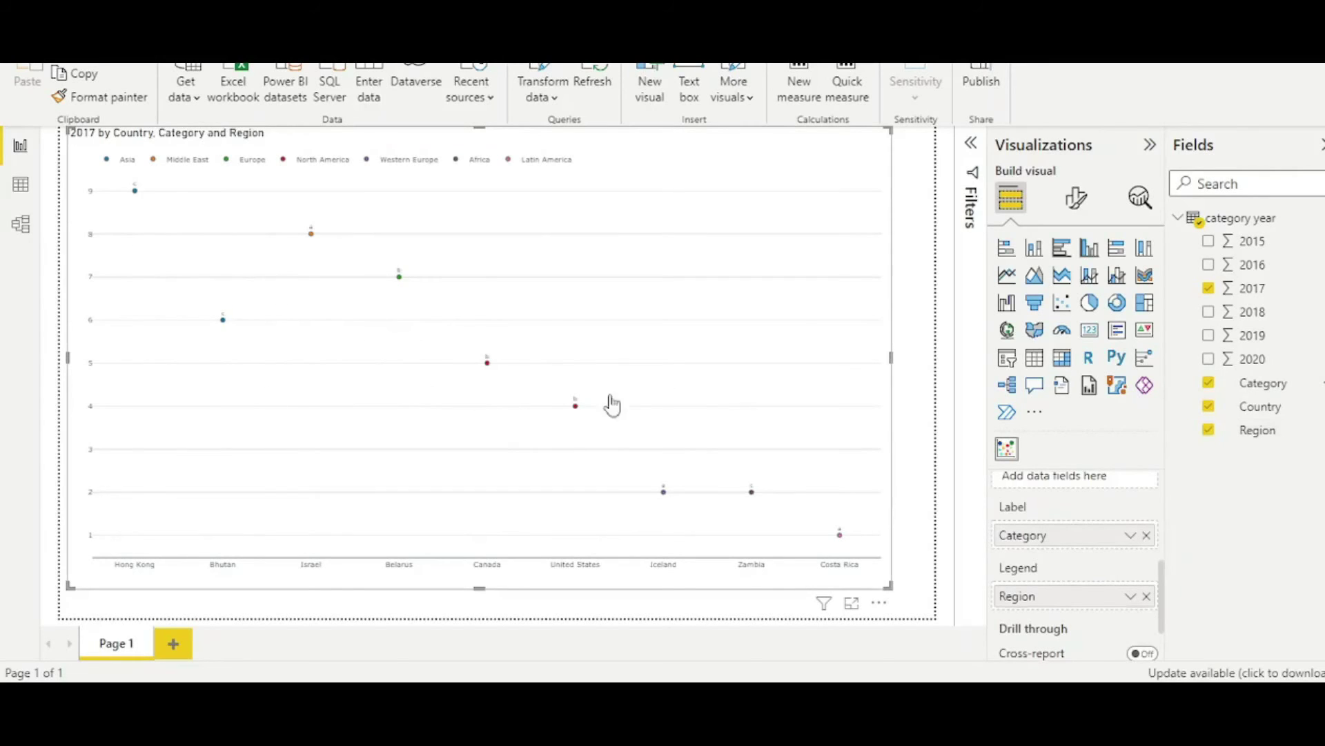
{"action": "left_click", "coordinate": [1079, 200]}
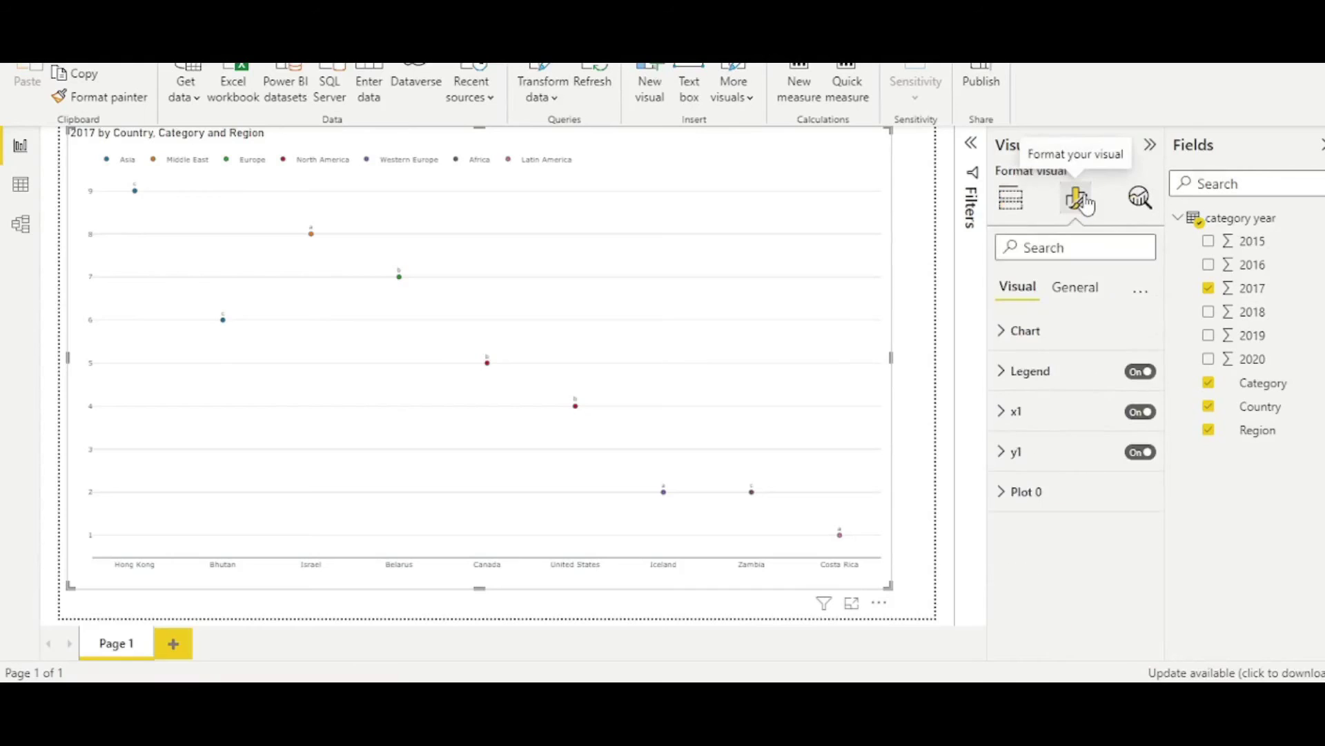
{"action": "left_click", "coordinate": [1005, 333]}
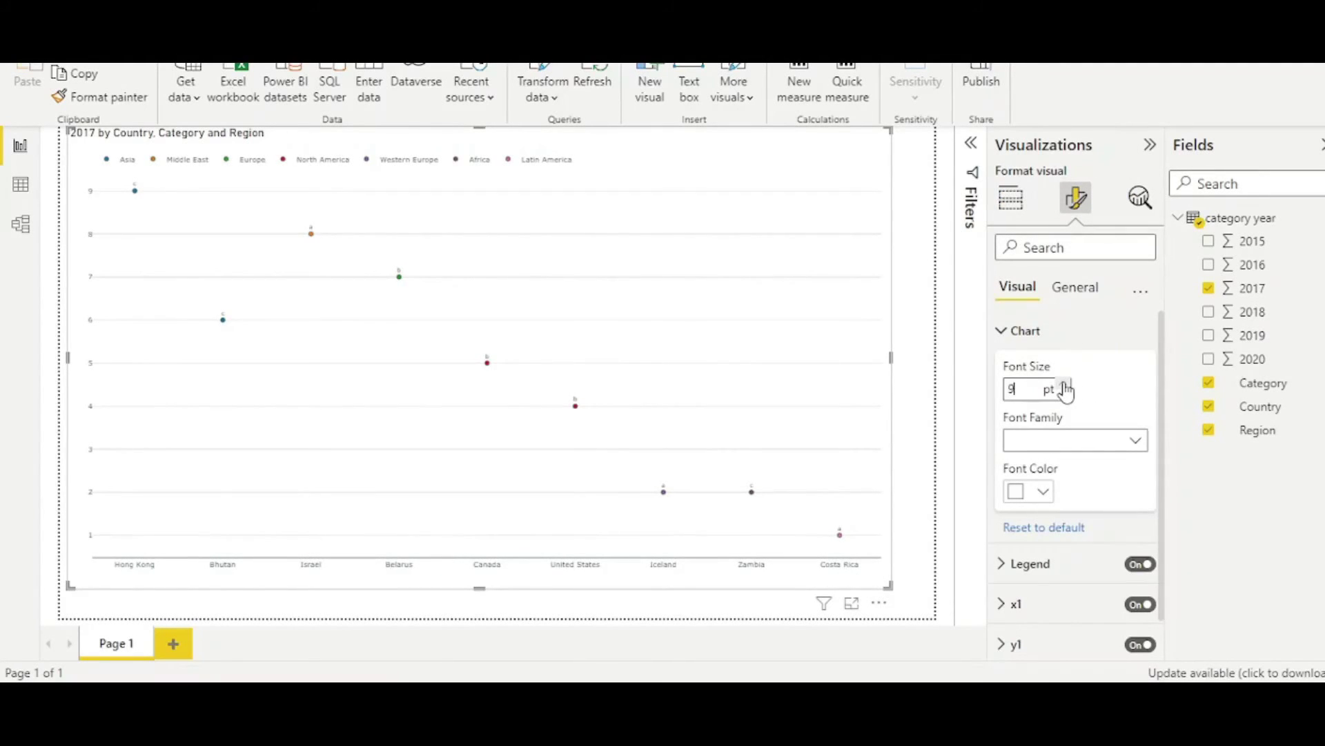
Set the chart Font Size to 12 pt.
{"action": "left_click", "coordinate": [1064, 384]}
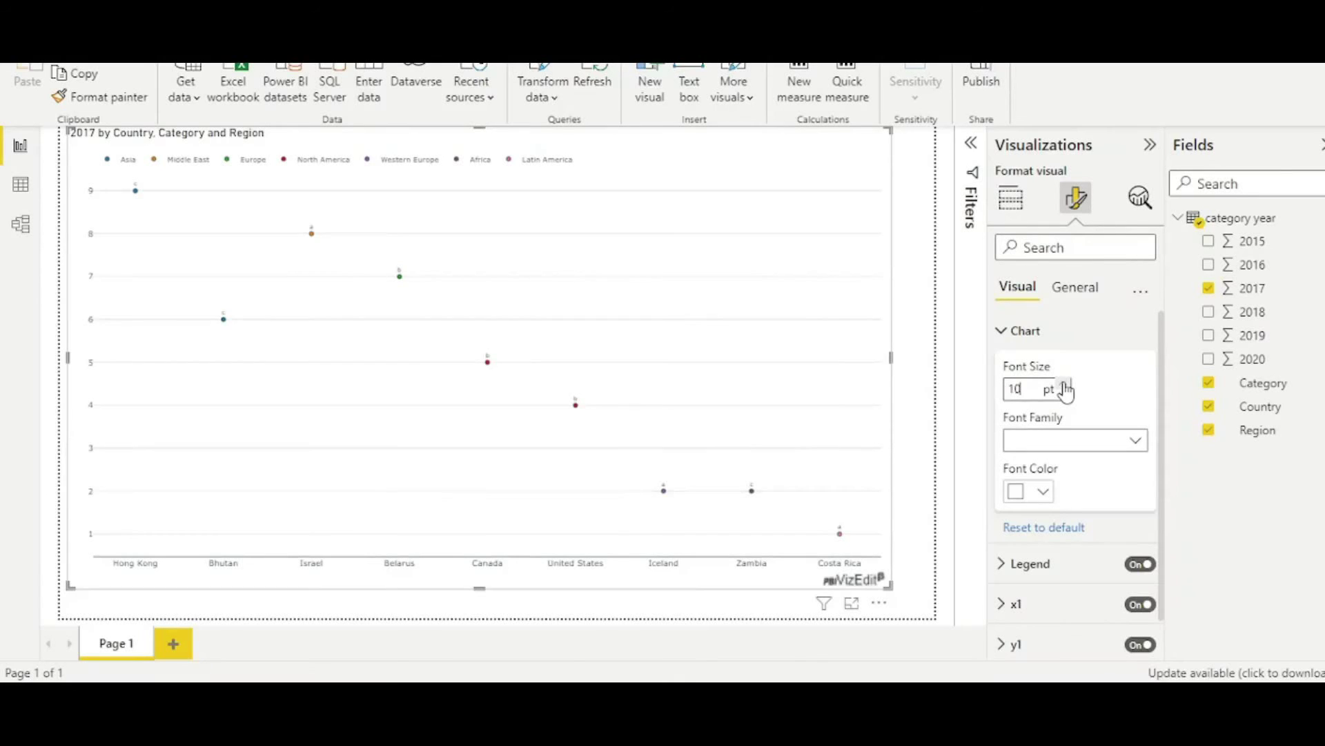
{"action": "left_click", "coordinate": [1064, 385]}
{"action": "left_click", "coordinate": [1066, 391]}
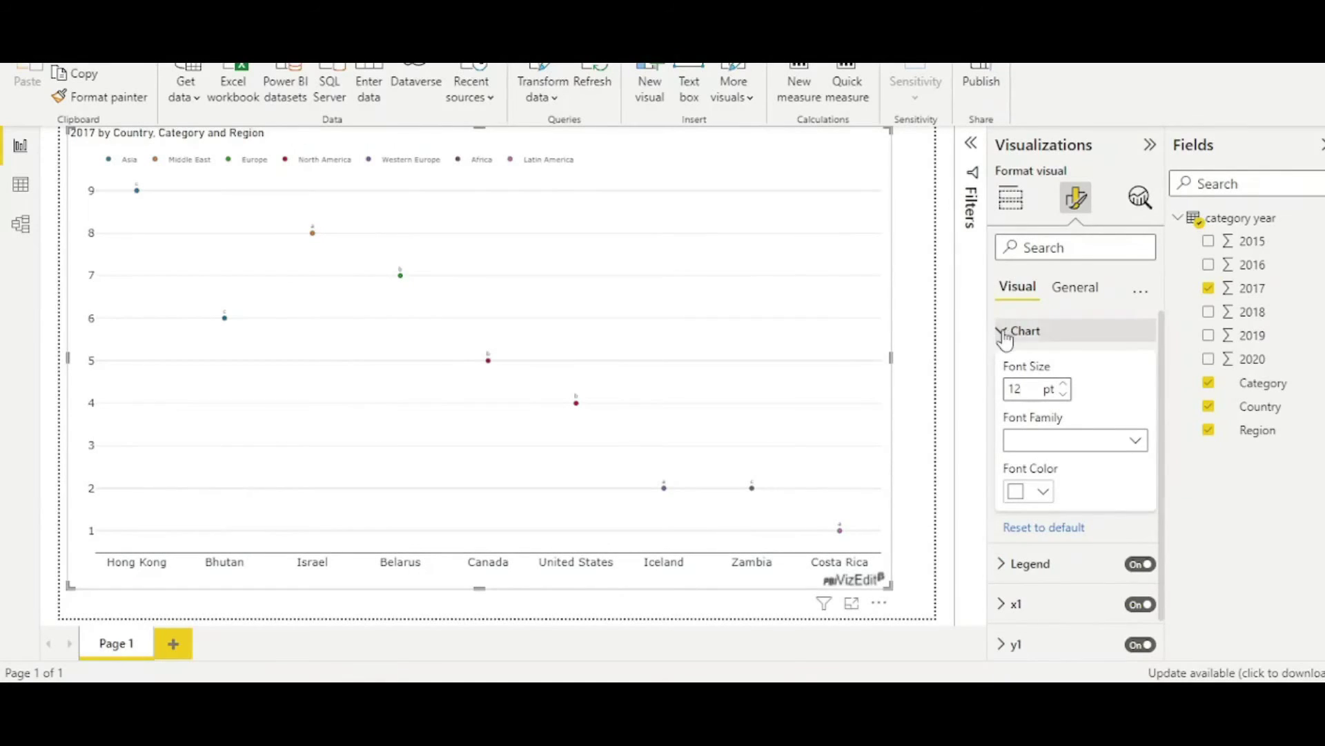
{"action": "left_click", "coordinate": [1005, 334]}
Raise the Legend Text Size to 12 pt.
{"action": "left_click", "coordinate": [1002, 372]}
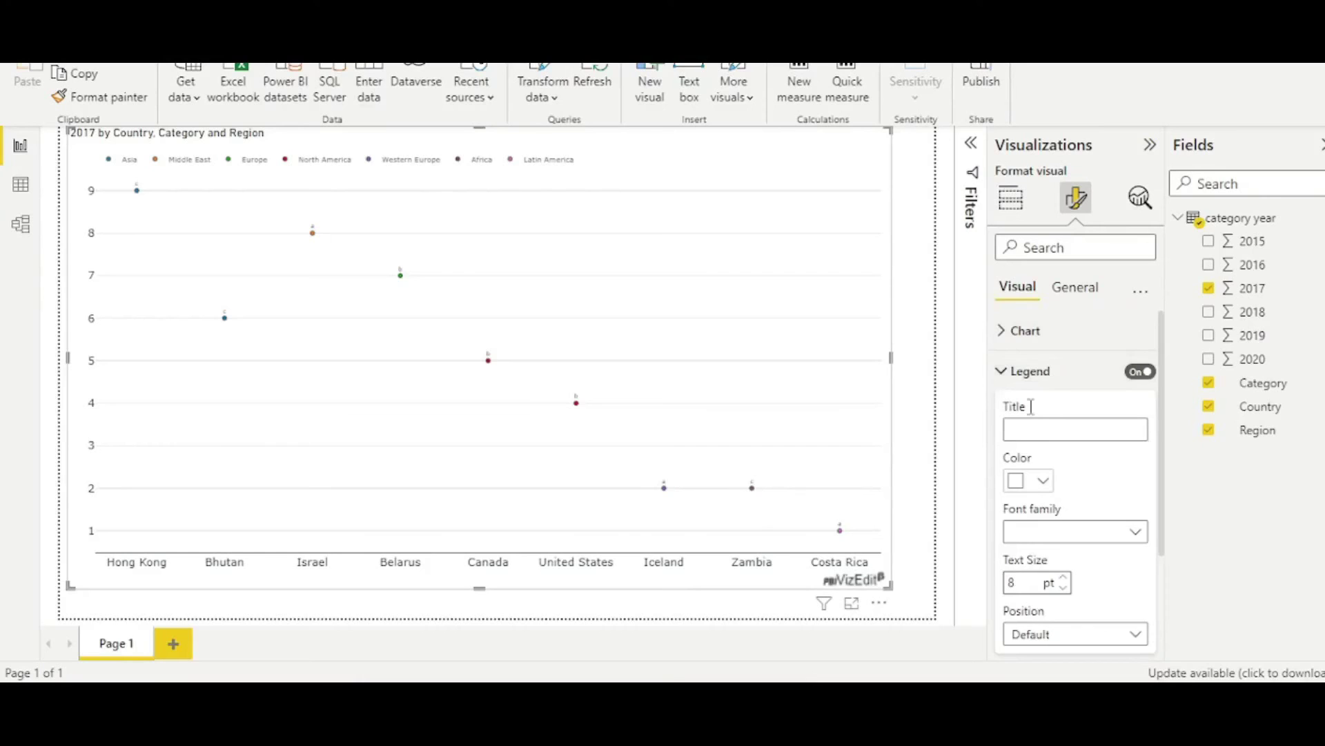
{"action": "scroll", "coordinate": [1075, 500], "scroll_direction": "down", "scroll_amount": 2}
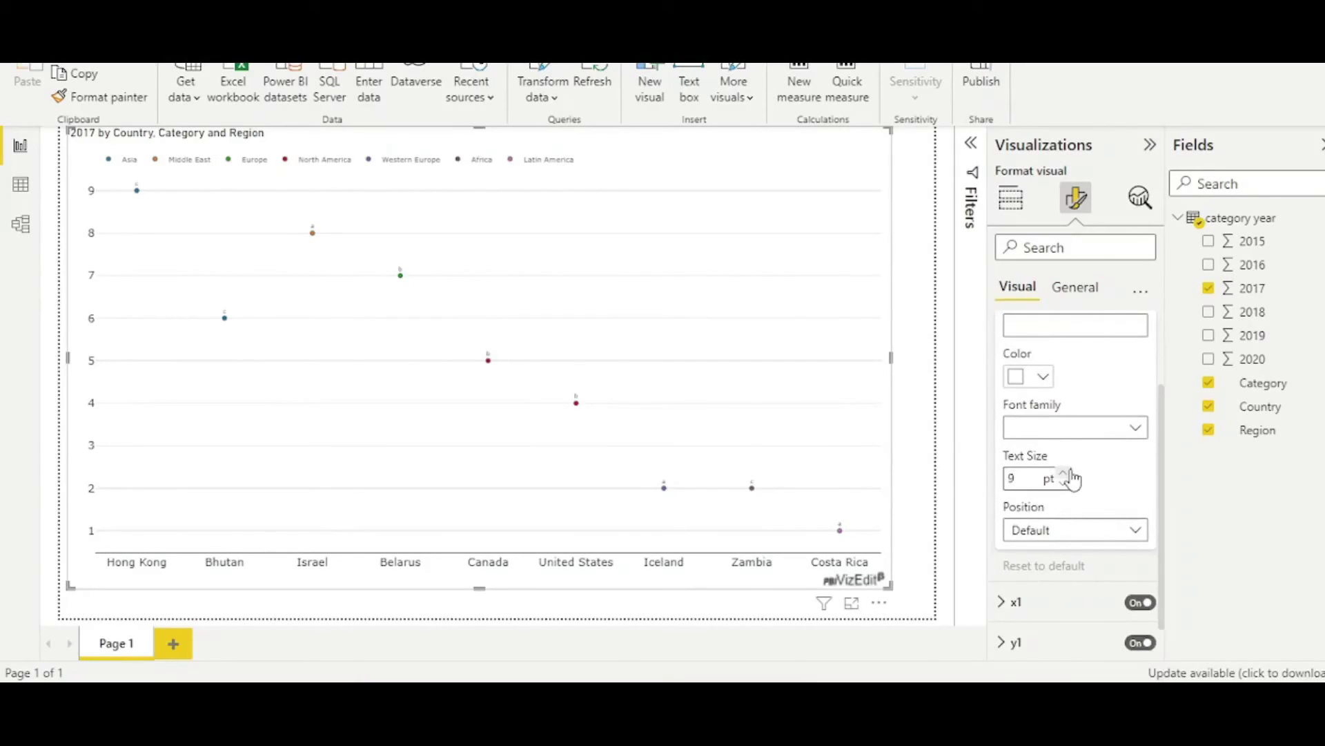
{"action": "left_click", "coordinate": [1063, 473]}
{"action": "left_click", "coordinate": [1064, 473]}
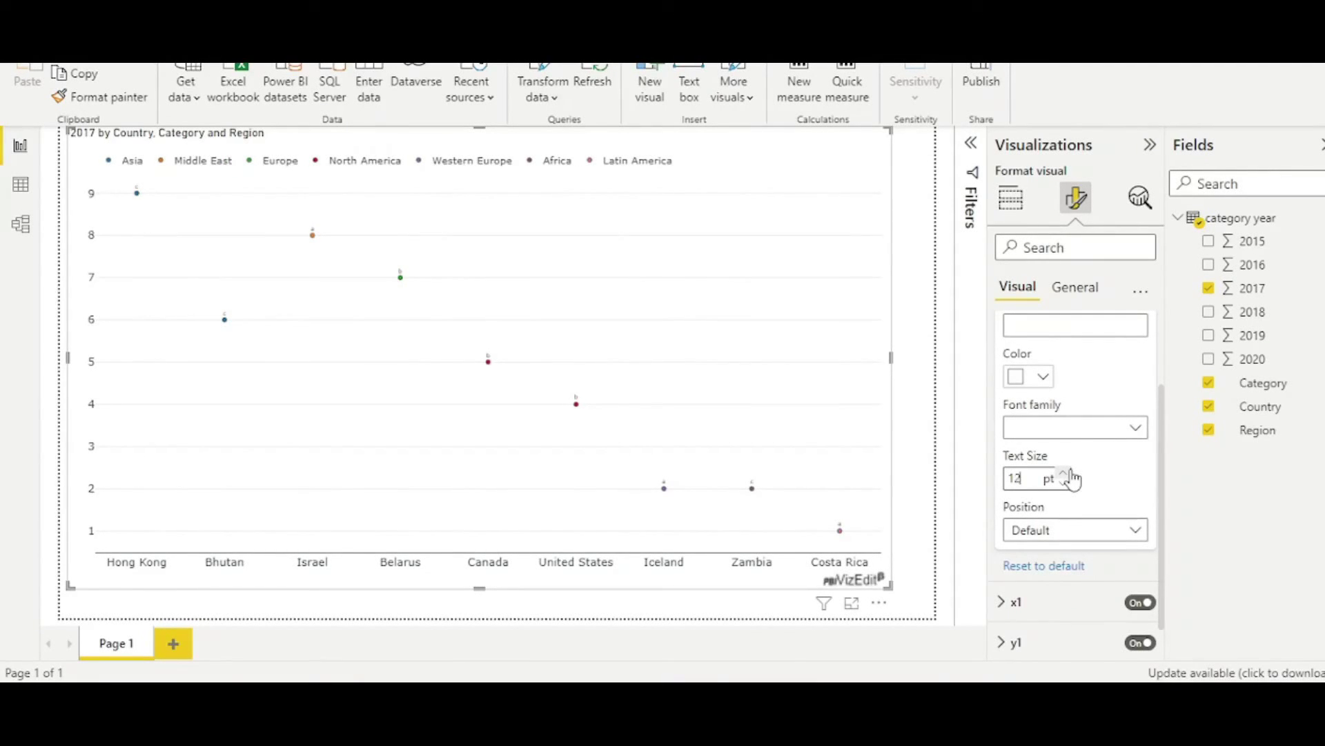
{"action": "scroll", "coordinate": [1012, 376], "scroll_direction": "up", "scroll_amount": 2}
{"action": "left_click", "coordinate": [1011, 372]}
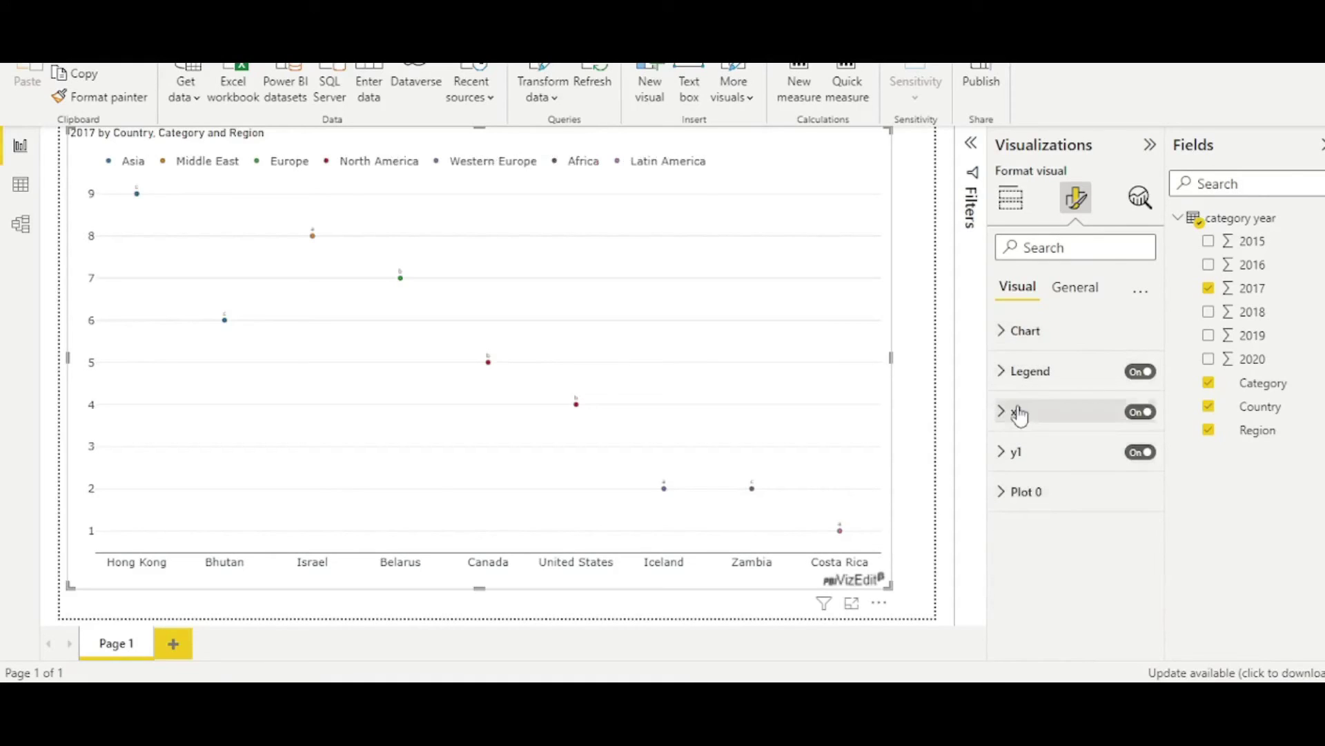
Increase the Plot 0 marker size to 14.
{"action": "left_click", "coordinate": [1004, 502]}
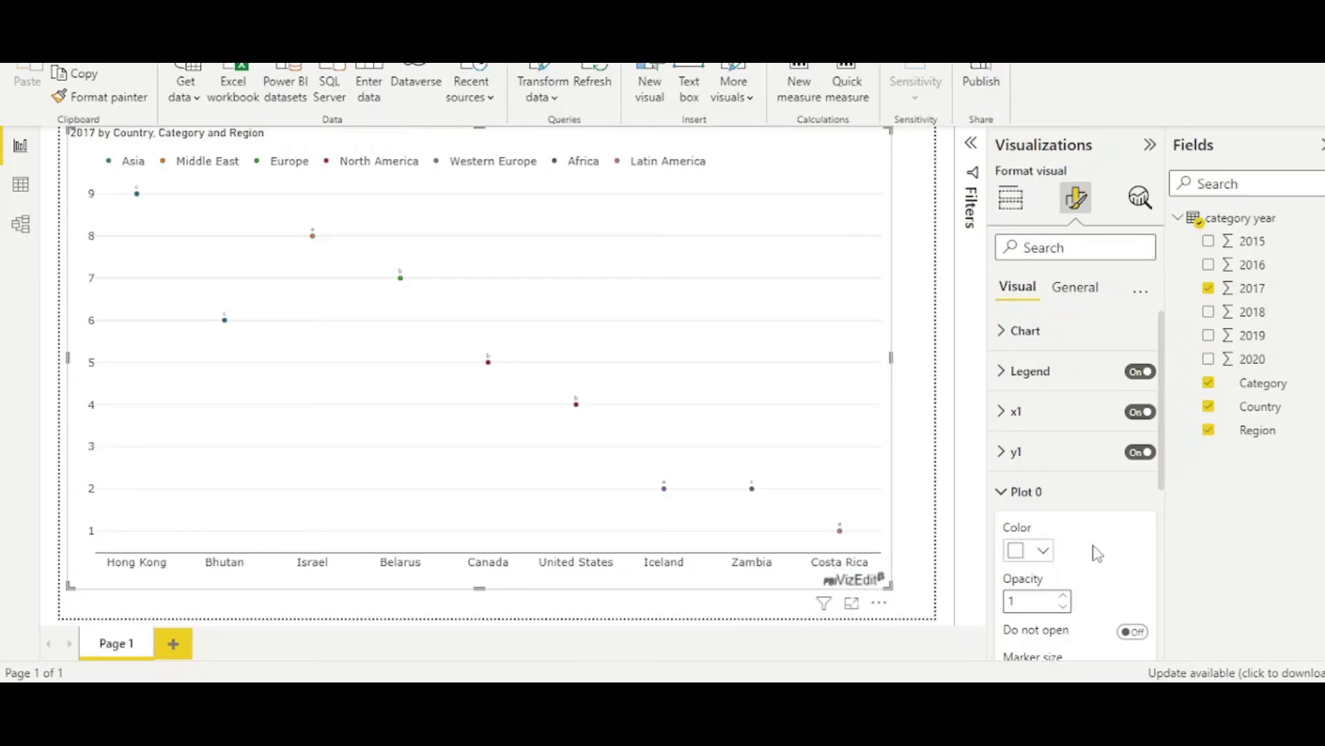
{"action": "scroll", "coordinate": [1097, 552], "scroll_direction": "down", "scroll_amount": 4}
{"action": "scroll", "coordinate": [1092, 550], "scroll_direction": "down", "scroll_amount": 2}
{"action": "scroll", "coordinate": [1092, 550], "scroll_direction": "up", "scroll_amount": 2}
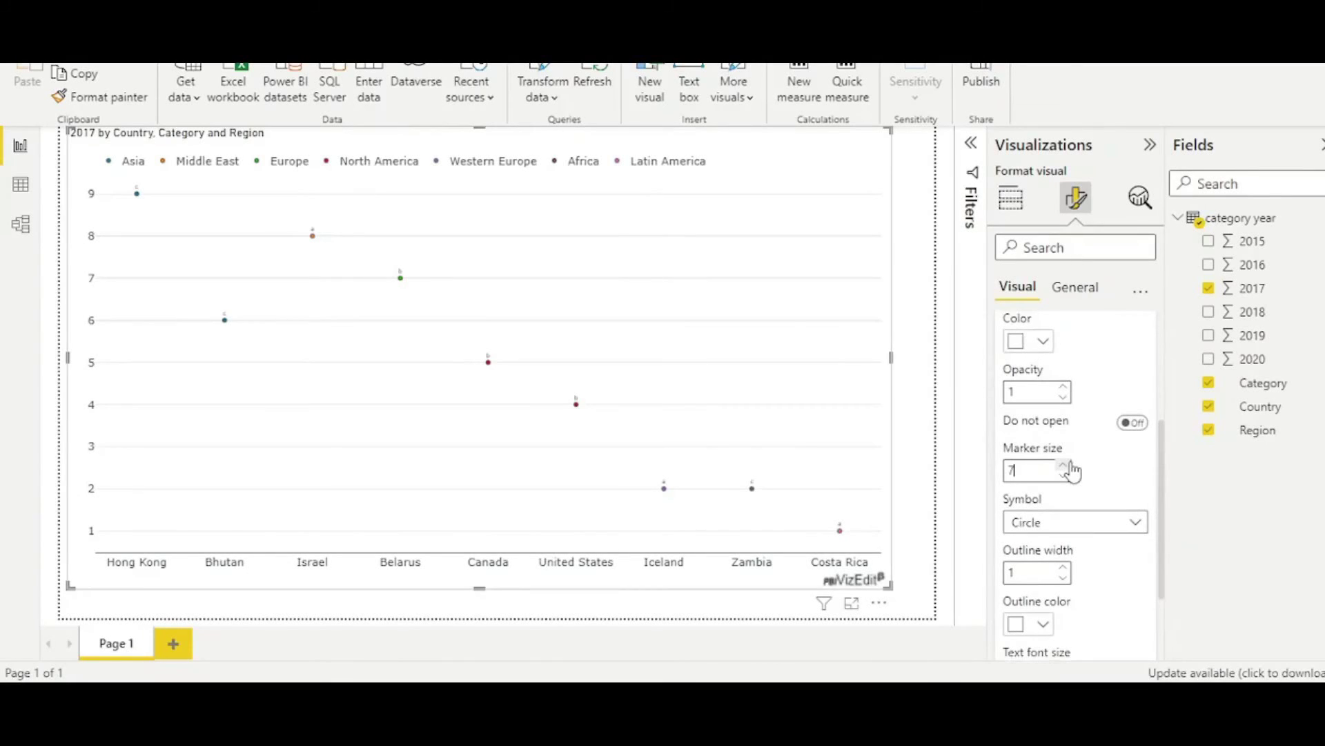
{"action": "left_click", "coordinate": [1067, 466]}
{"action": "left_click", "coordinate": [1066, 466]}
{"action": "left_click", "coordinate": [1066, 466]}
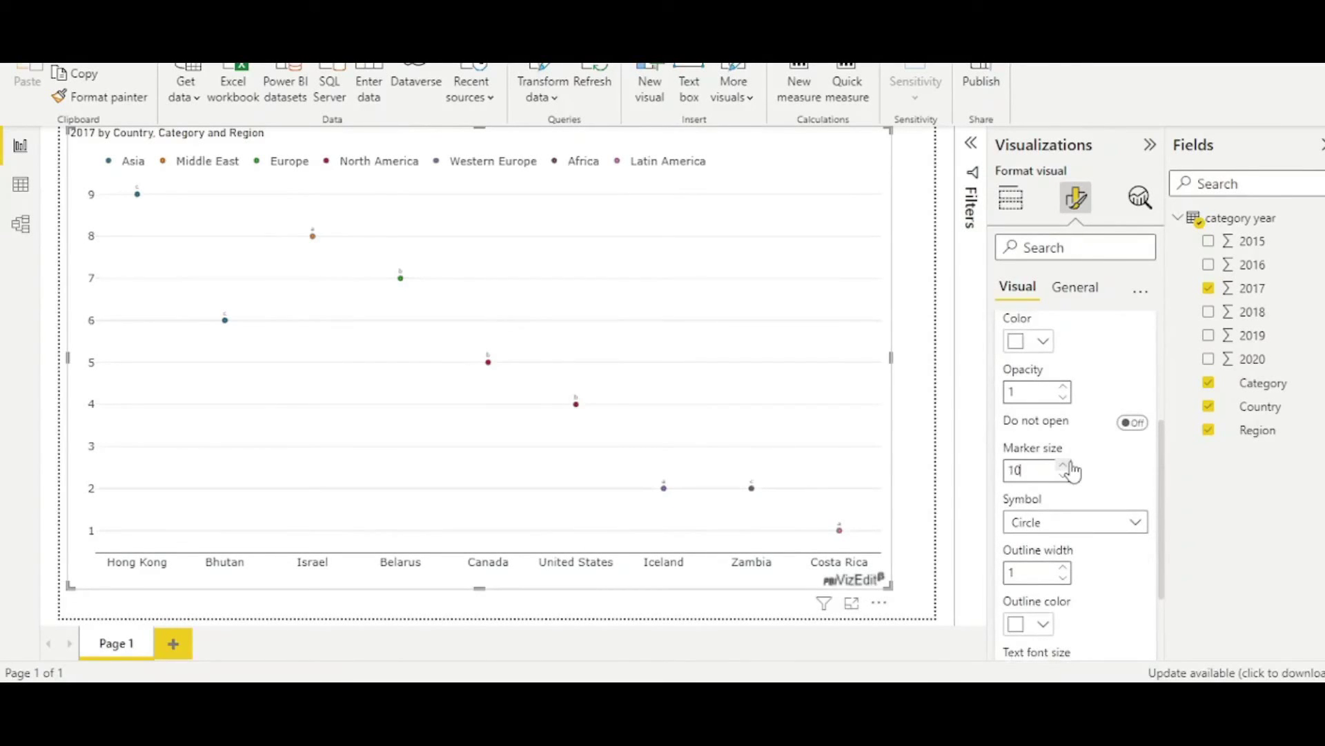
{"action": "left_click", "coordinate": [1066, 466]}
{"action": "left_click", "coordinate": [1067, 466]}
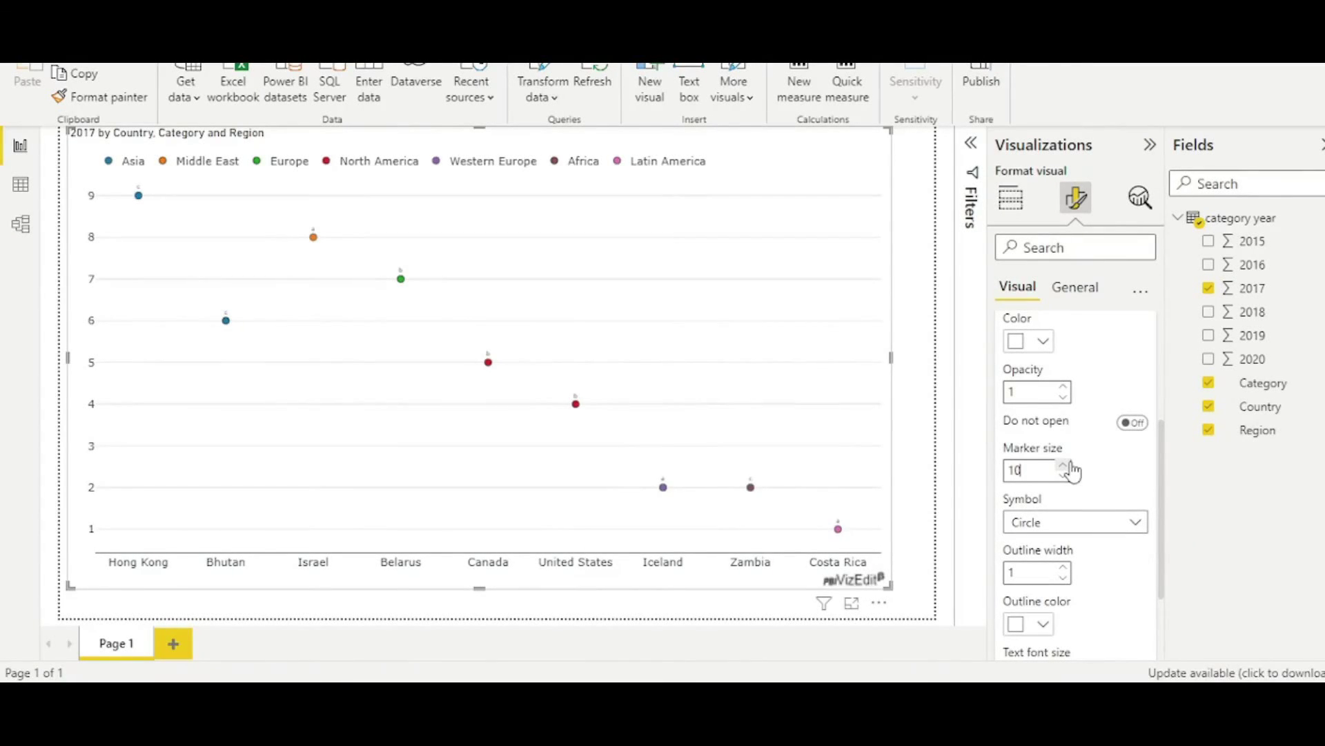
{"action": "left_click", "coordinate": [1066, 466]}
{"action": "left_click", "coordinate": [1067, 466]}
{"action": "key", "text": "Down"}
{"action": "left_click", "coordinate": [1068, 466]}
{"action": "left_click", "coordinate": [1068, 466]}
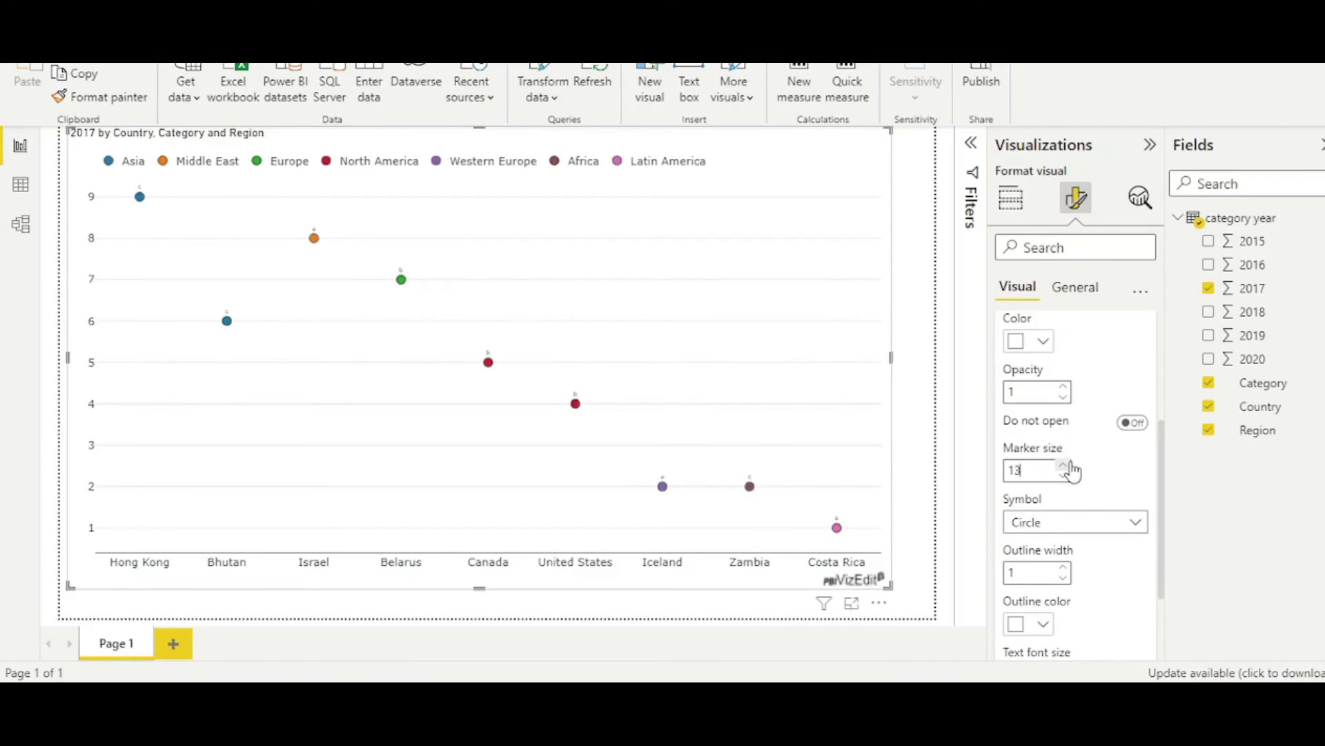
{"action": "left_click", "coordinate": [1066, 466]}
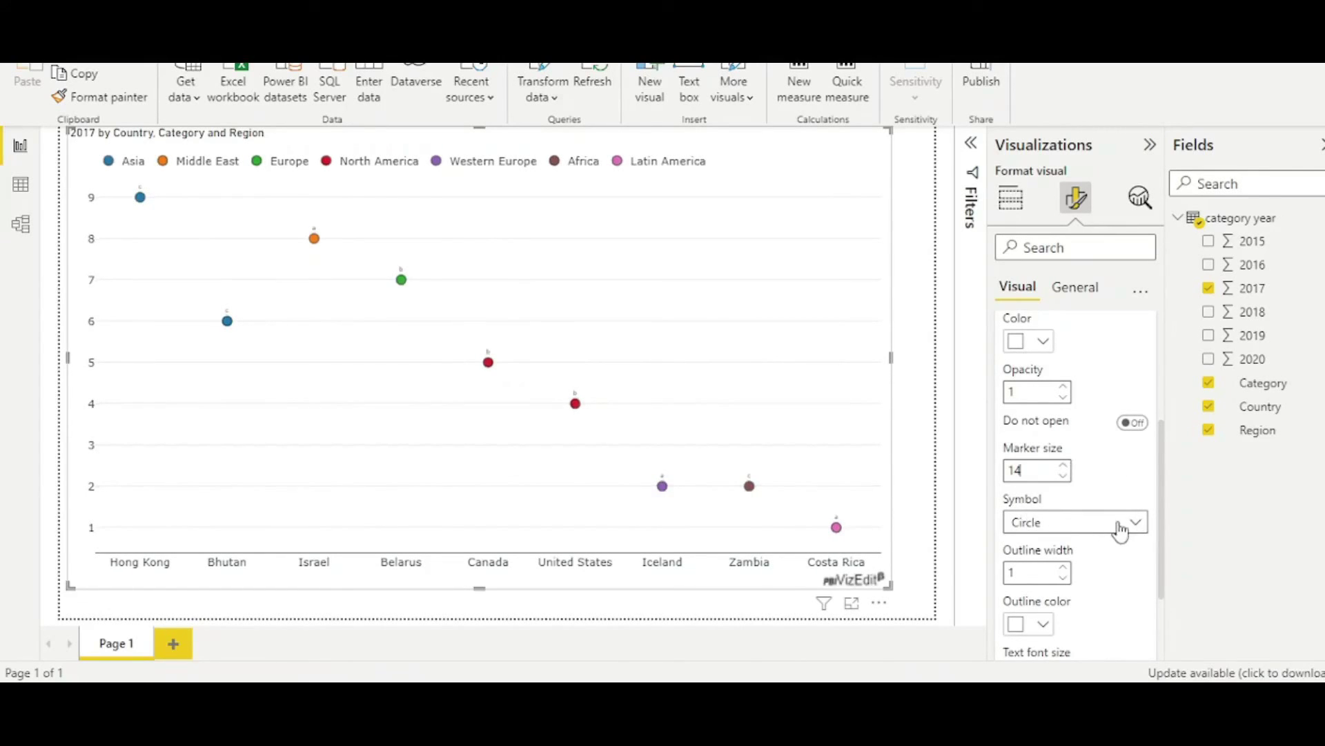
Try the Diamond marker shape, then keep circle markers with 18% letter labels.
{"action": "left_click", "coordinate": [1120, 528]}
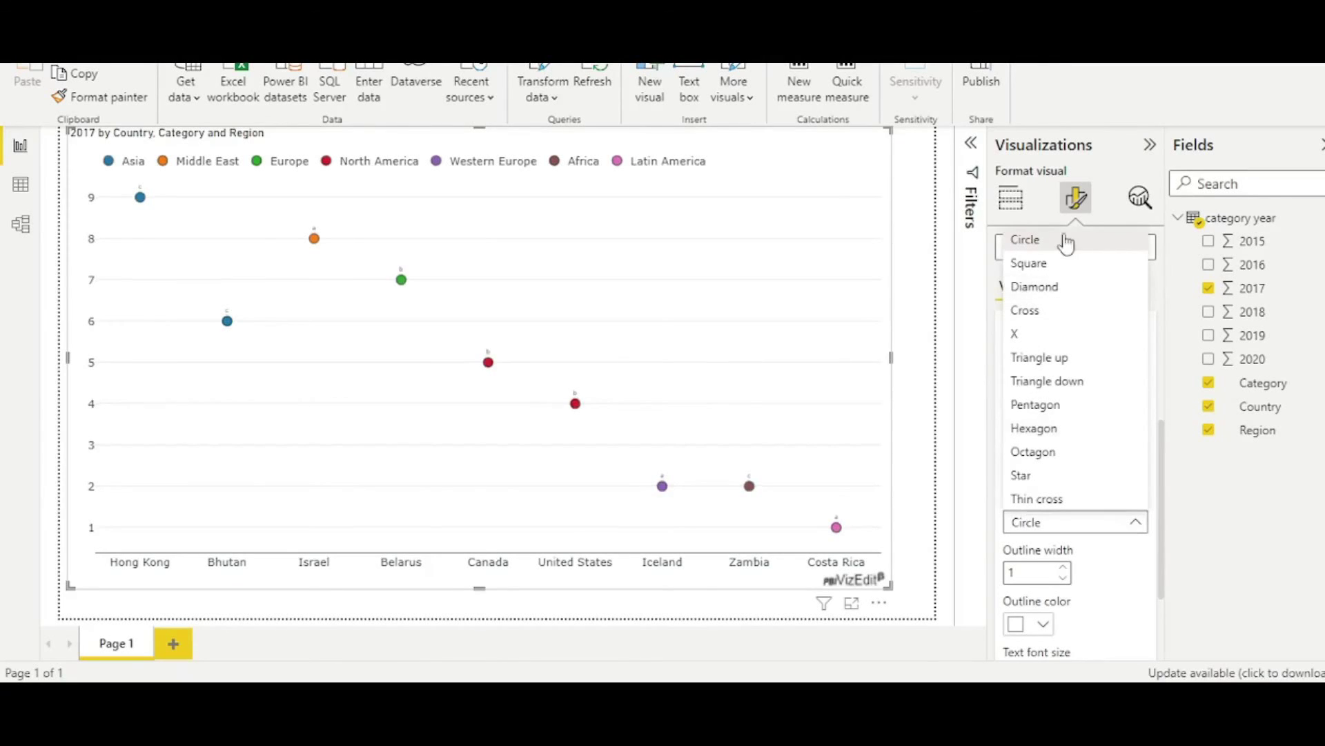
{"action": "left_click", "coordinate": [1068, 288]}
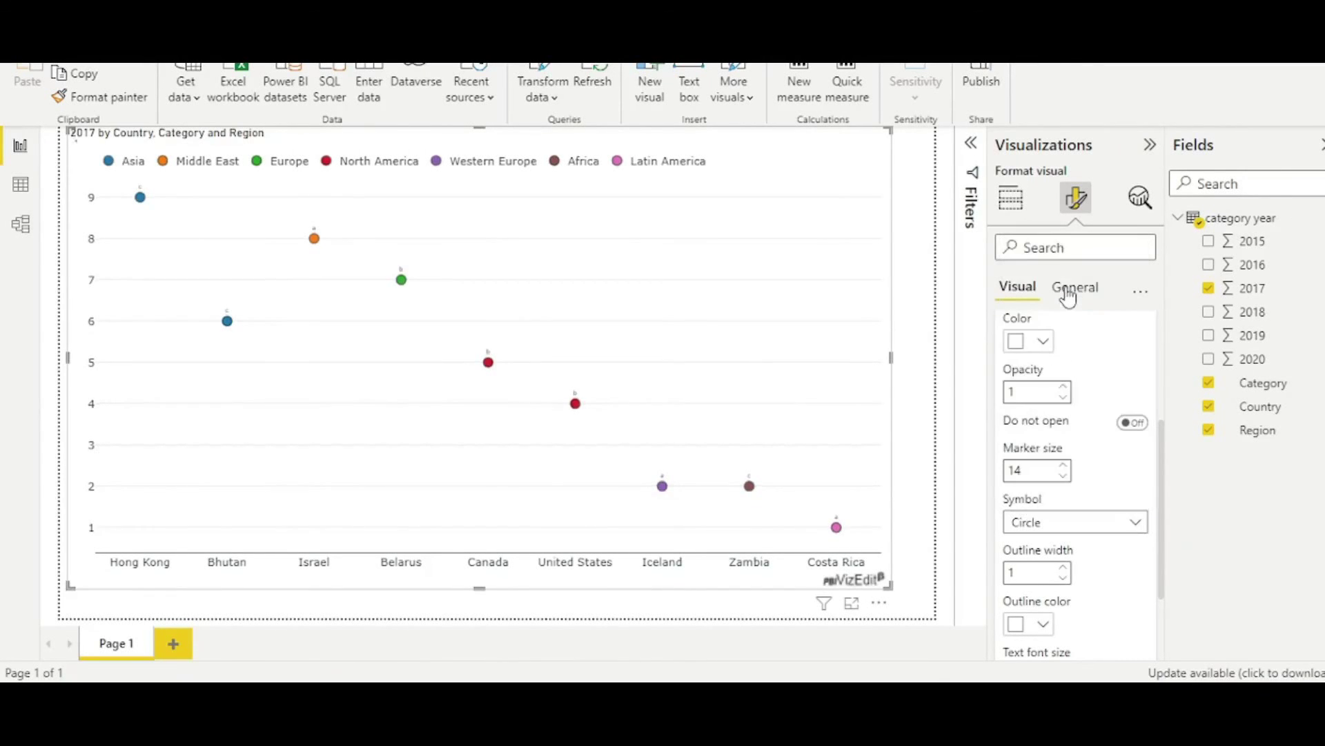
{"action": "left_click", "coordinate": [1136, 526]}
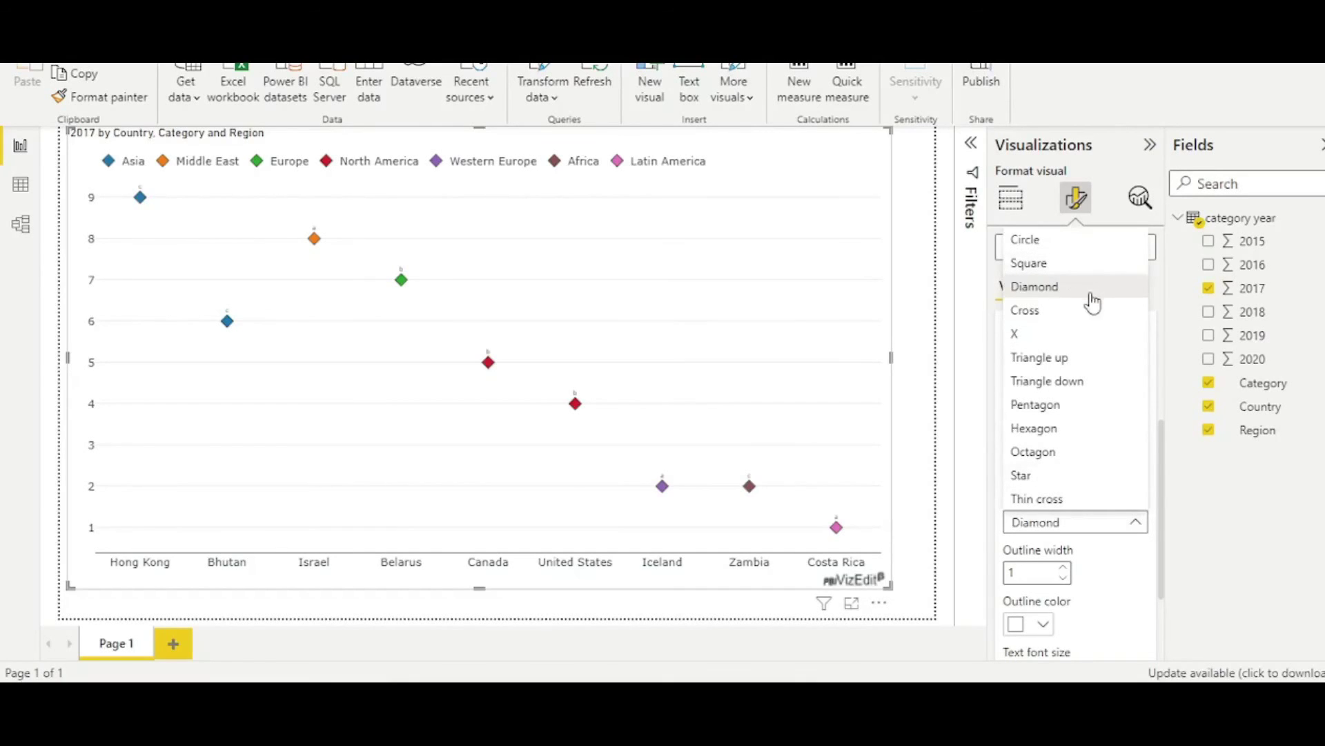
{"action": "key", "text": "Escape"}
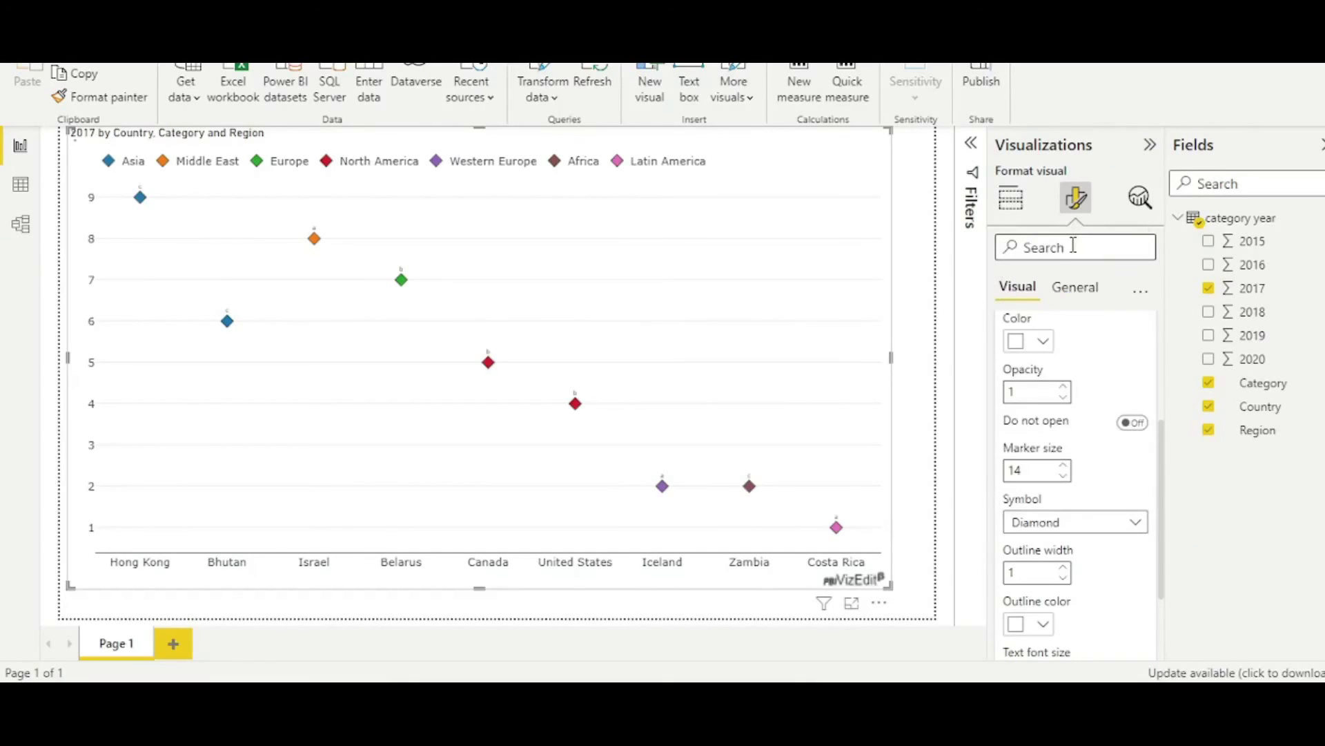
{"action": "scroll", "coordinate": [1077, 414], "scroll_direction": "down", "scroll_amount": 3}
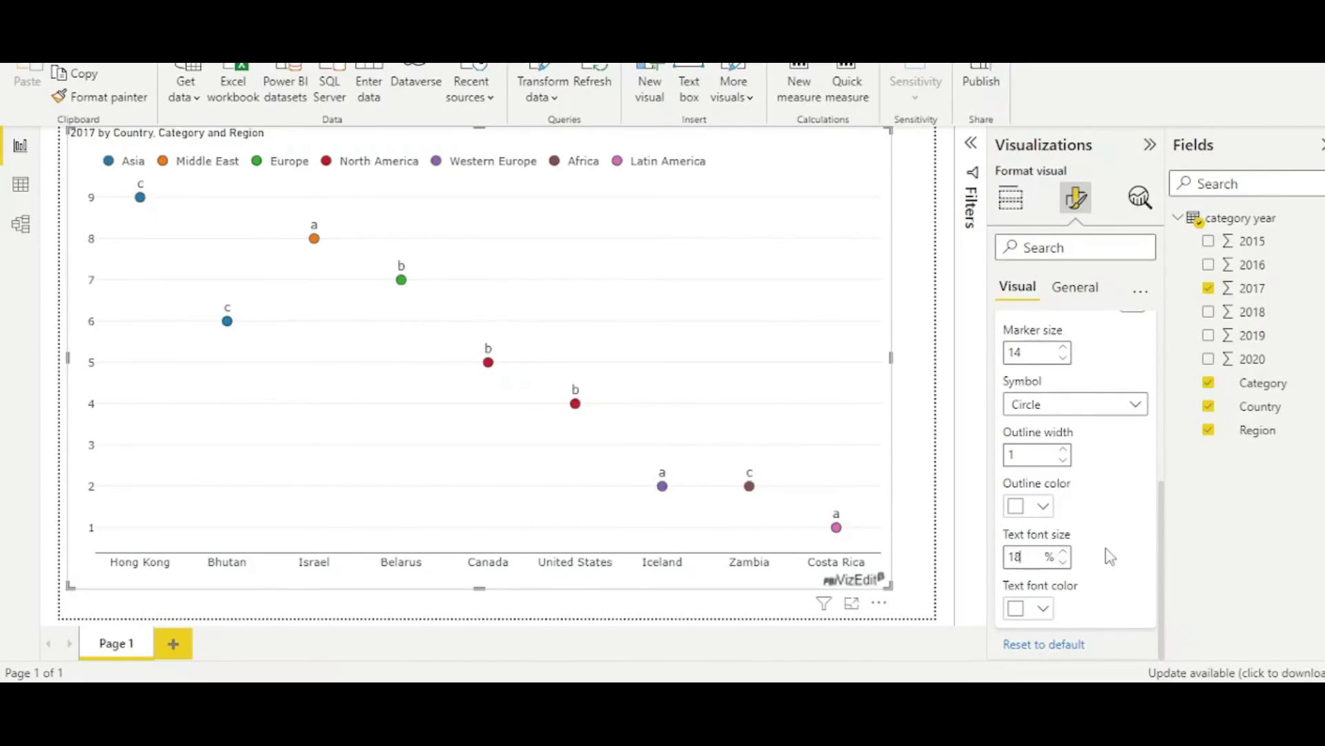
{"action": "scroll", "coordinate": [1107, 552], "scroll_direction": "up", "scroll_amount": 5}
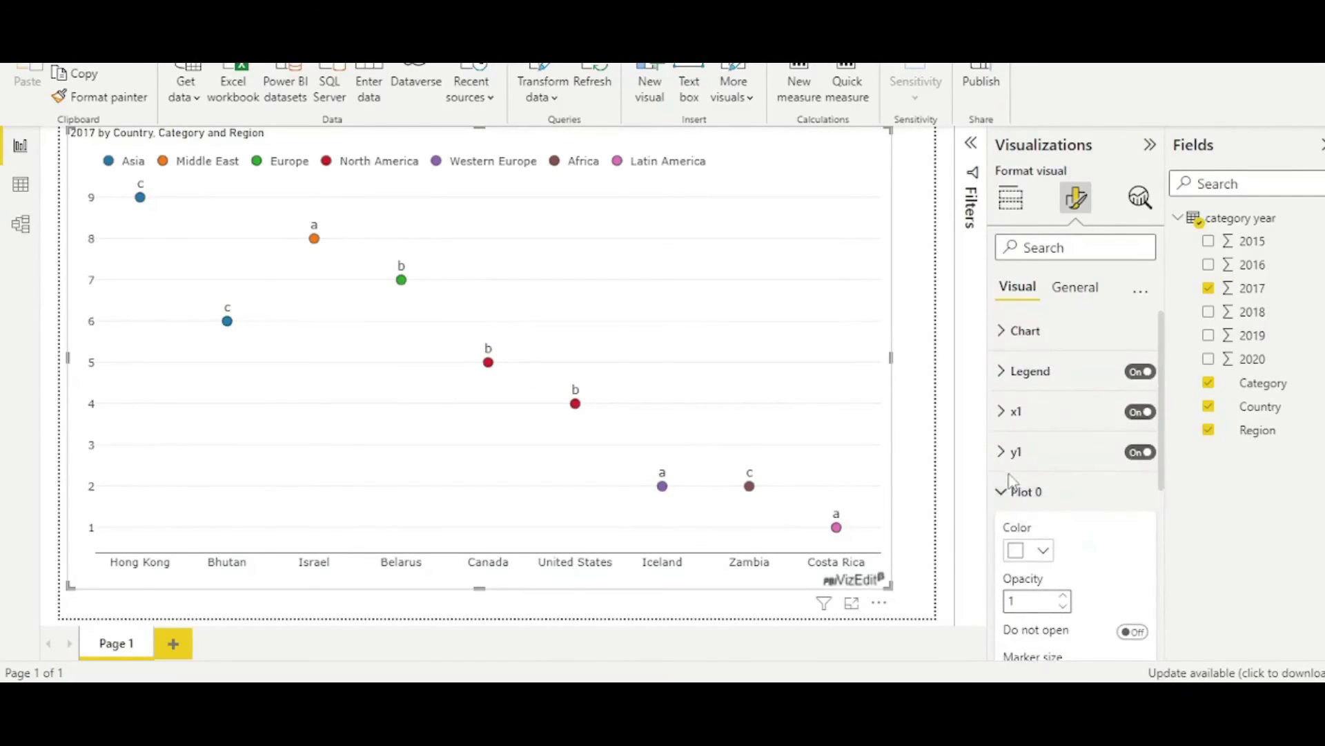
Expand the x1 axis settings, review its options, then collapse the section.
{"action": "left_click", "coordinate": [1002, 412]}
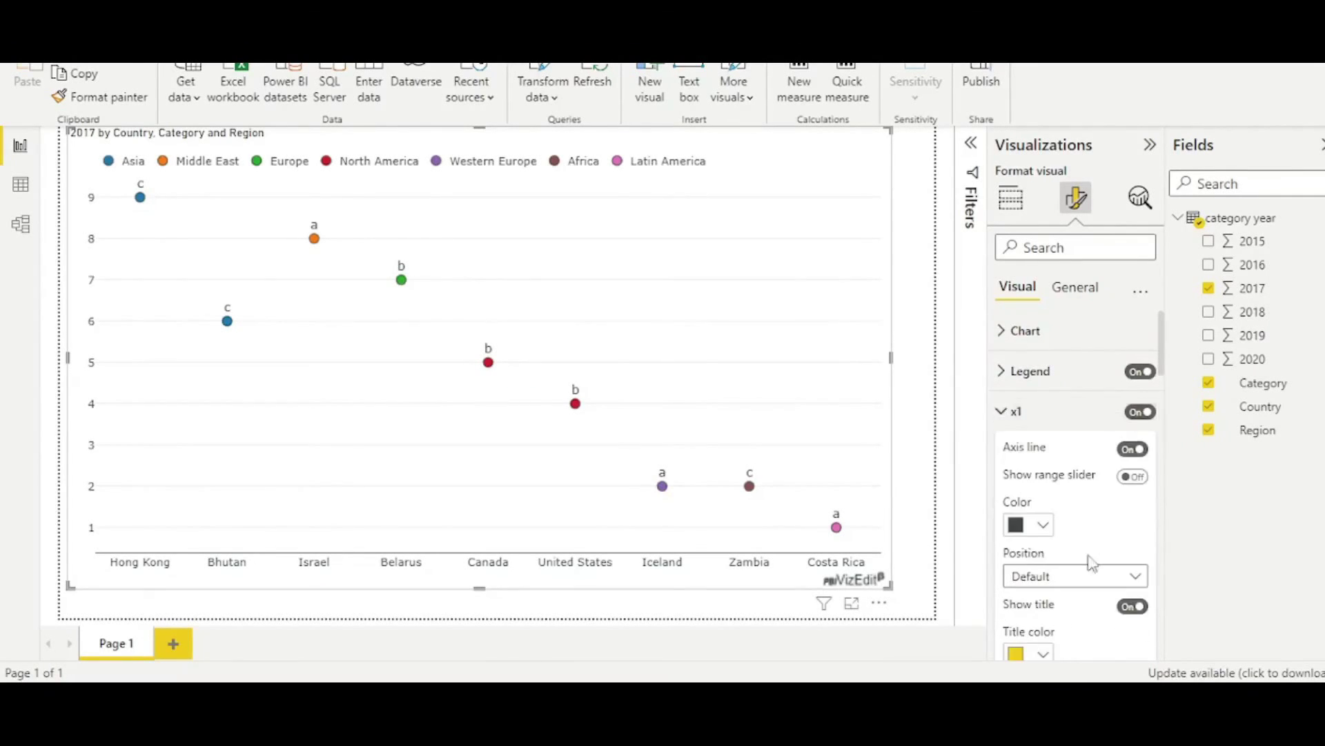
{"action": "scroll", "coordinate": [1094, 568], "scroll_direction": "down", "scroll_amount": 1}
{"action": "scroll", "coordinate": [1094, 567], "scroll_direction": "down", "scroll_amount": 4}
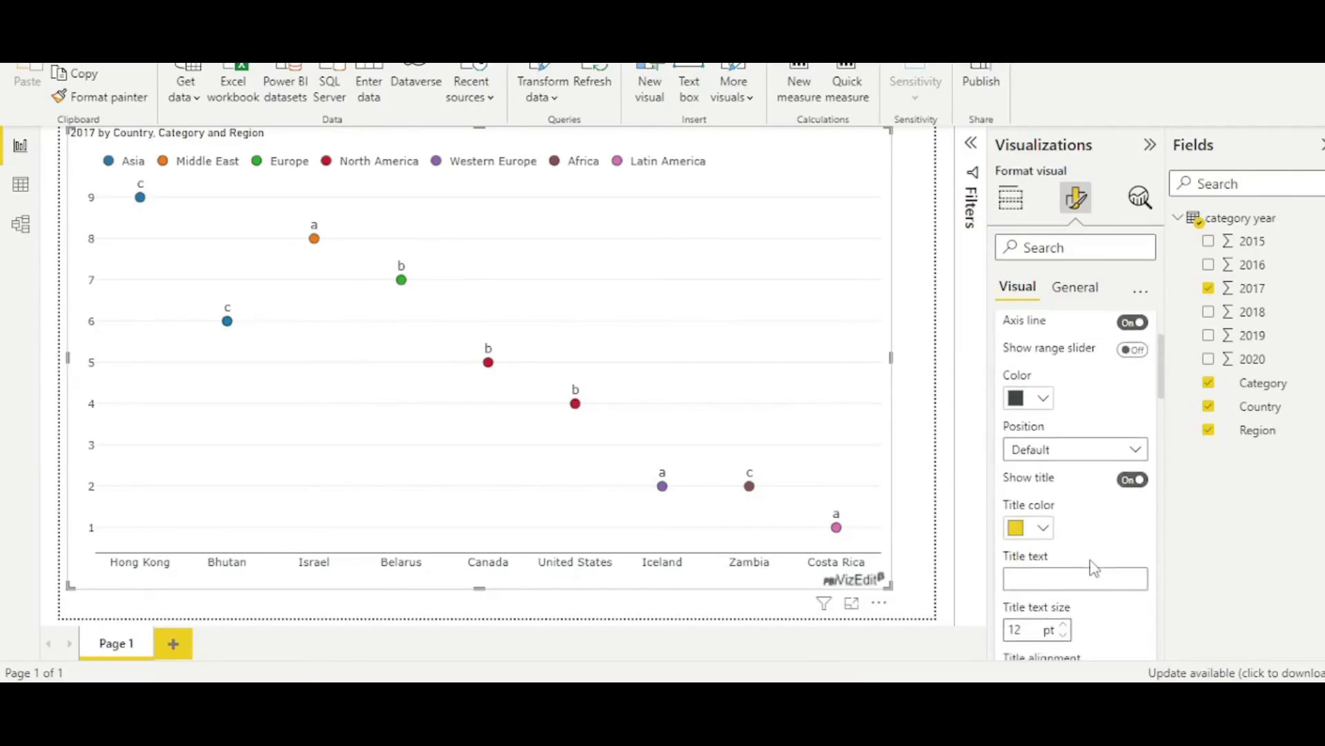
{"action": "scroll", "coordinate": [1094, 567], "scroll_direction": "down", "scroll_amount": 1}
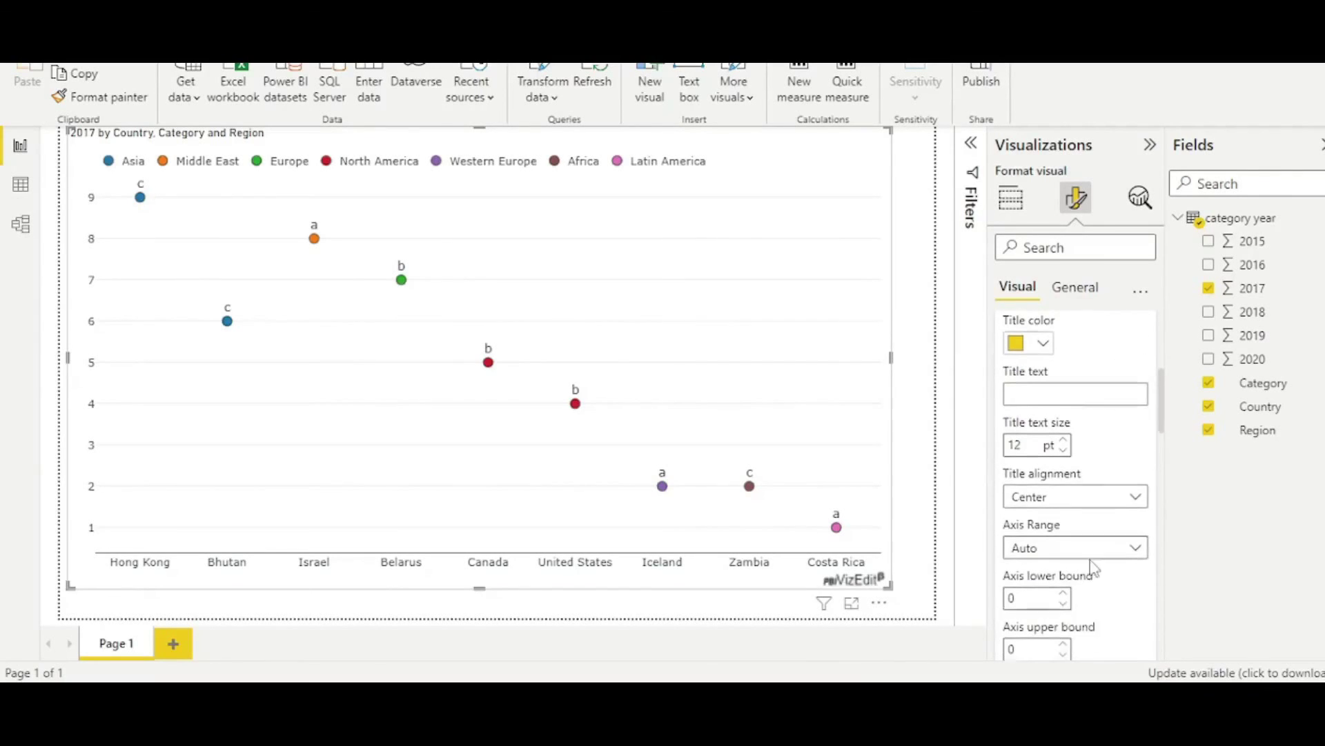
{"action": "scroll", "coordinate": [1110, 615], "scroll_direction": "down", "scroll_amount": 4}
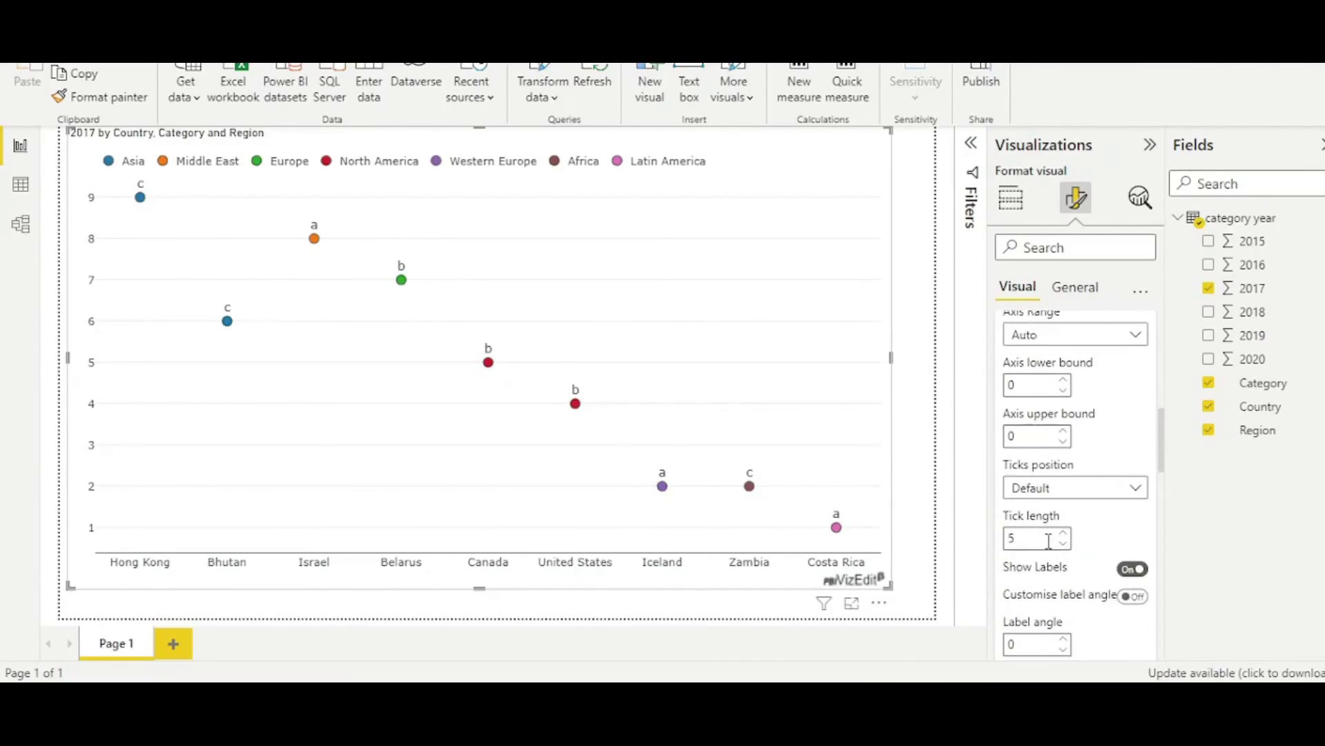
{"action": "scroll", "coordinate": [1133, 525], "scroll_direction": "down", "scroll_amount": 3}
{"action": "scroll", "coordinate": [1135, 530], "scroll_direction": "down", "scroll_amount": 2}
{"action": "scroll", "coordinate": [1118, 531], "scroll_direction": "up", "scroll_amount": 9}
{"action": "scroll", "coordinate": [1055, 466], "scroll_direction": "up", "scroll_amount": 6}
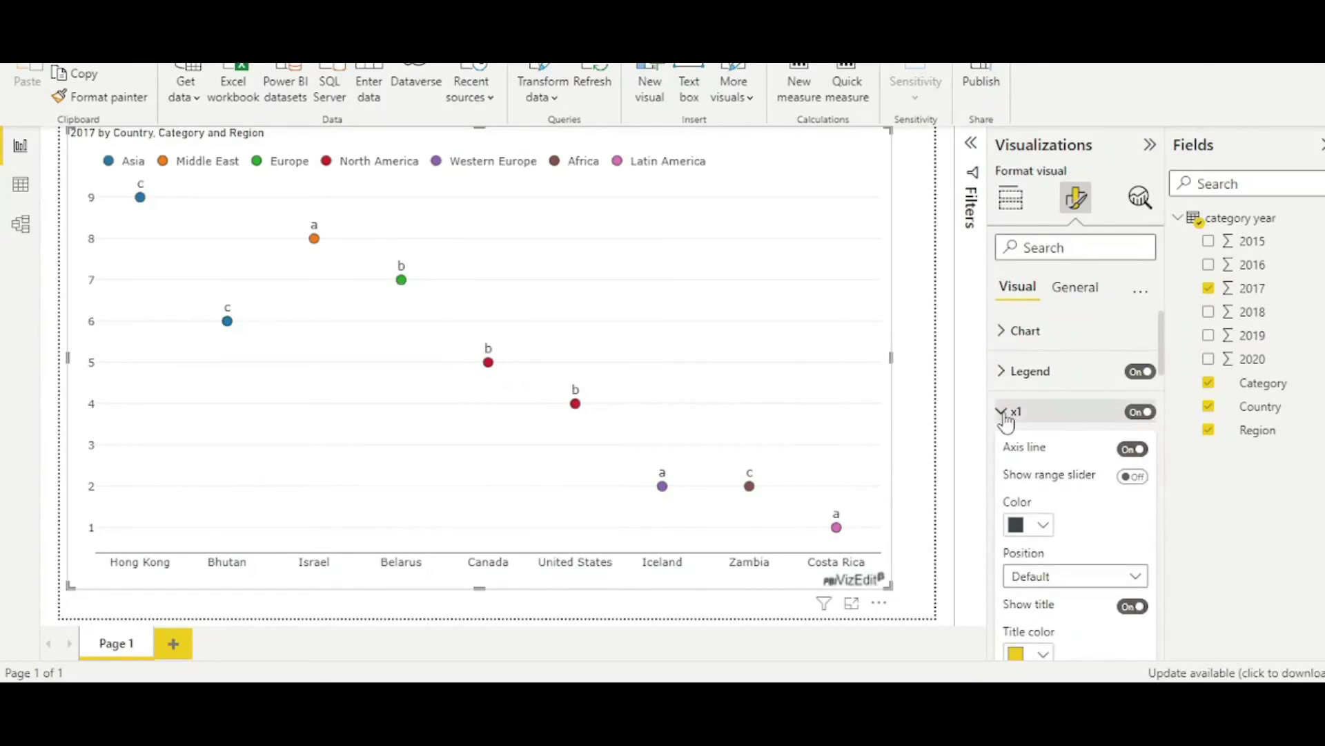
{"action": "left_click", "coordinate": [1006, 418]}
Collapse the marker settings, go to General, and inspect the size and position Properties.
{"action": "left_click", "coordinate": [1057, 485]}
{"action": "left_click", "coordinate": [1077, 288]}
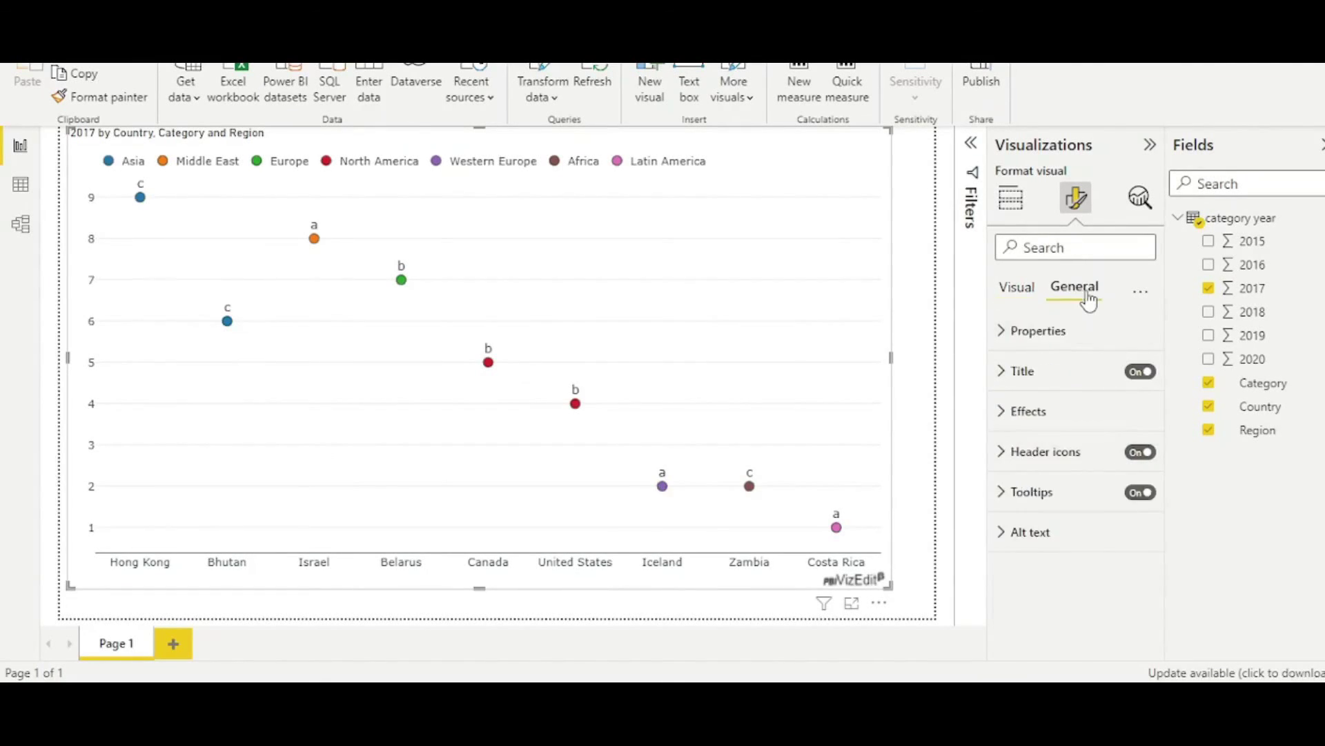
{"action": "left_click", "coordinate": [1007, 336]}
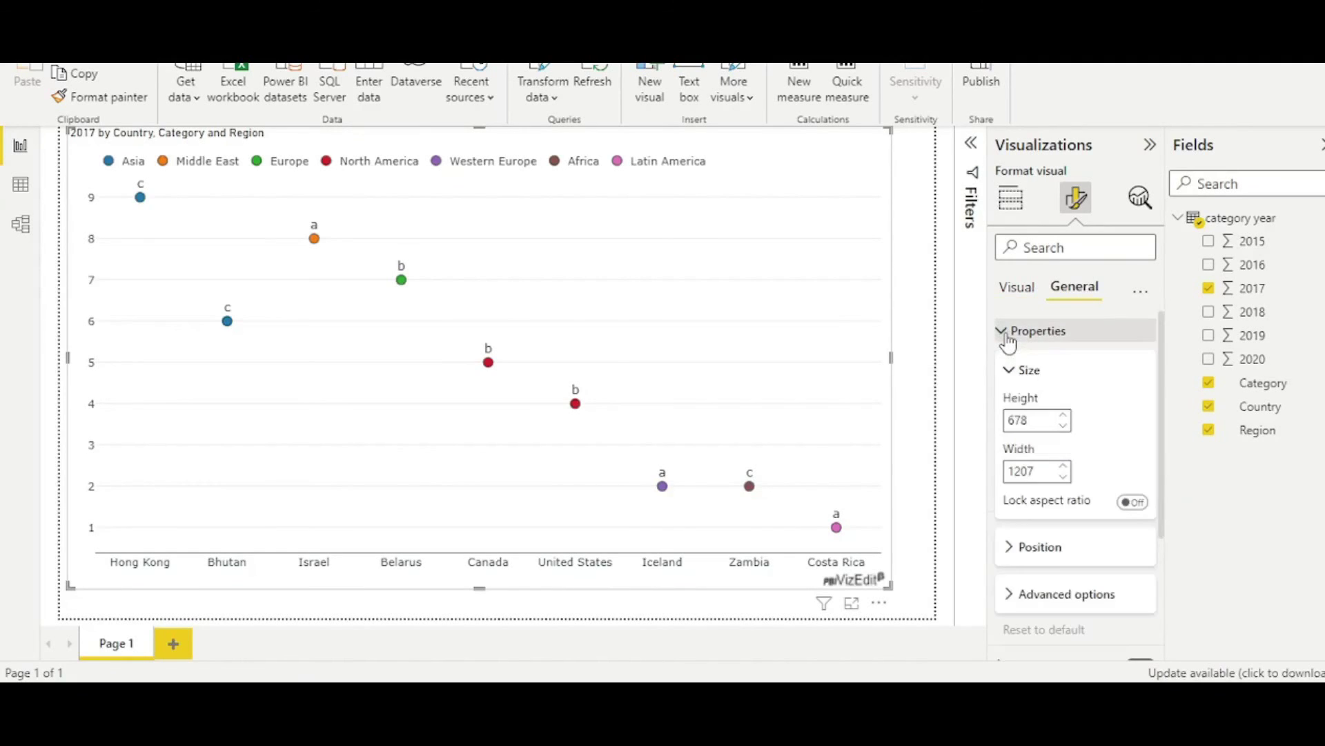
{"action": "left_click", "coordinate": [1009, 342]}
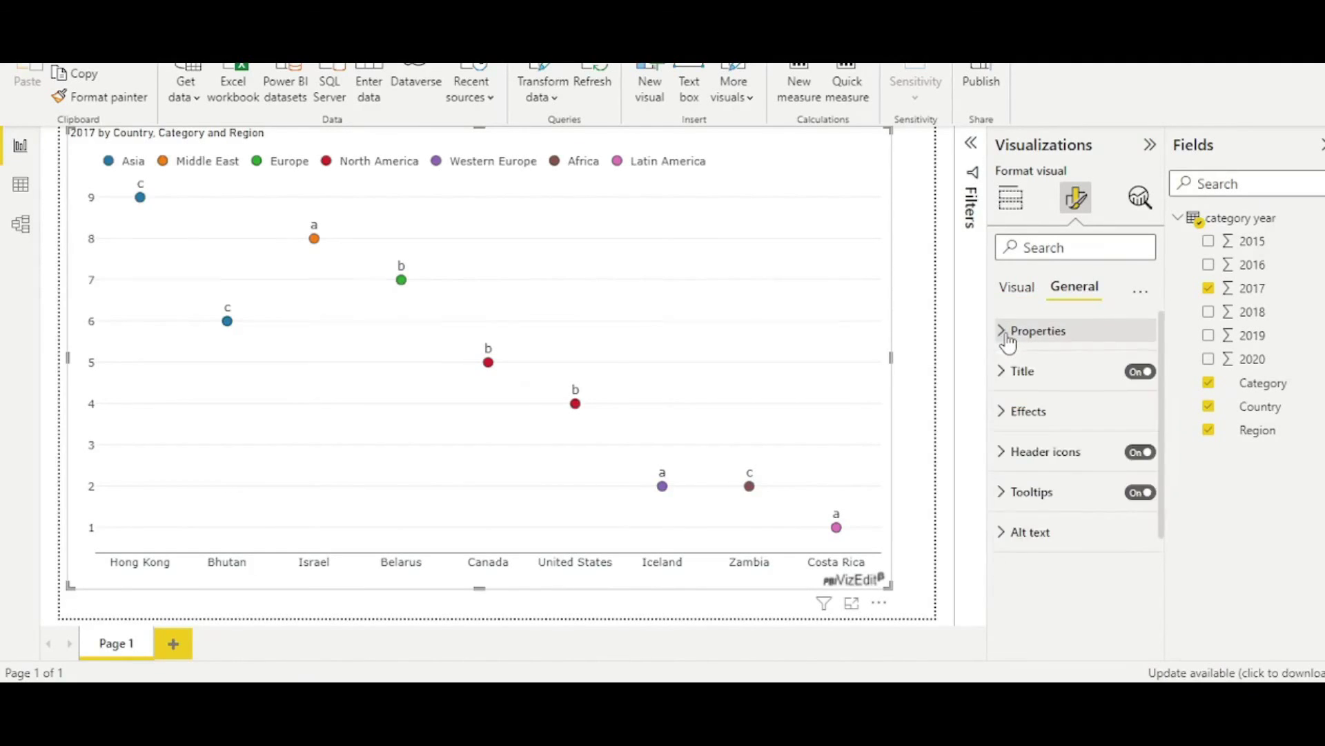
Expand the Effects section, review the background and border options, then collapse it.
{"action": "left_click", "coordinate": [999, 419]}
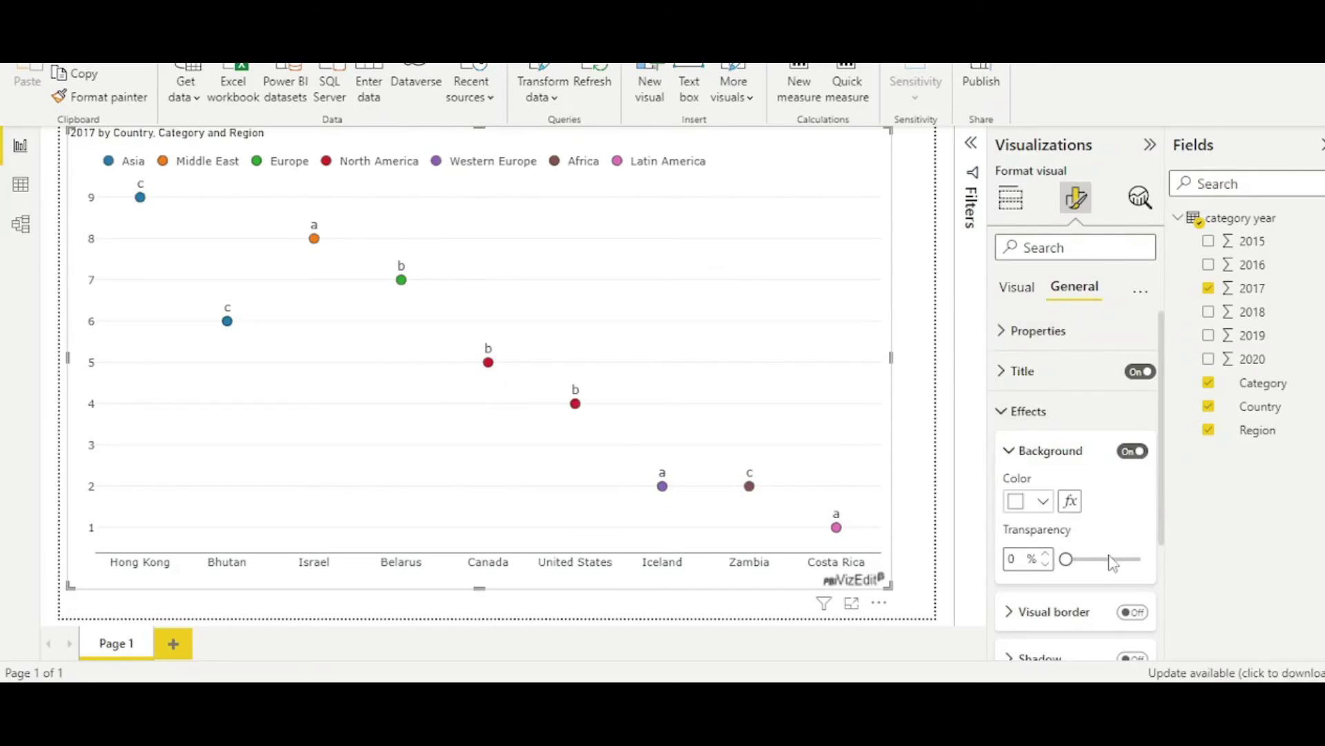
{"action": "scroll", "coordinate": [1109, 559], "scroll_direction": "down", "scroll_amount": 2}
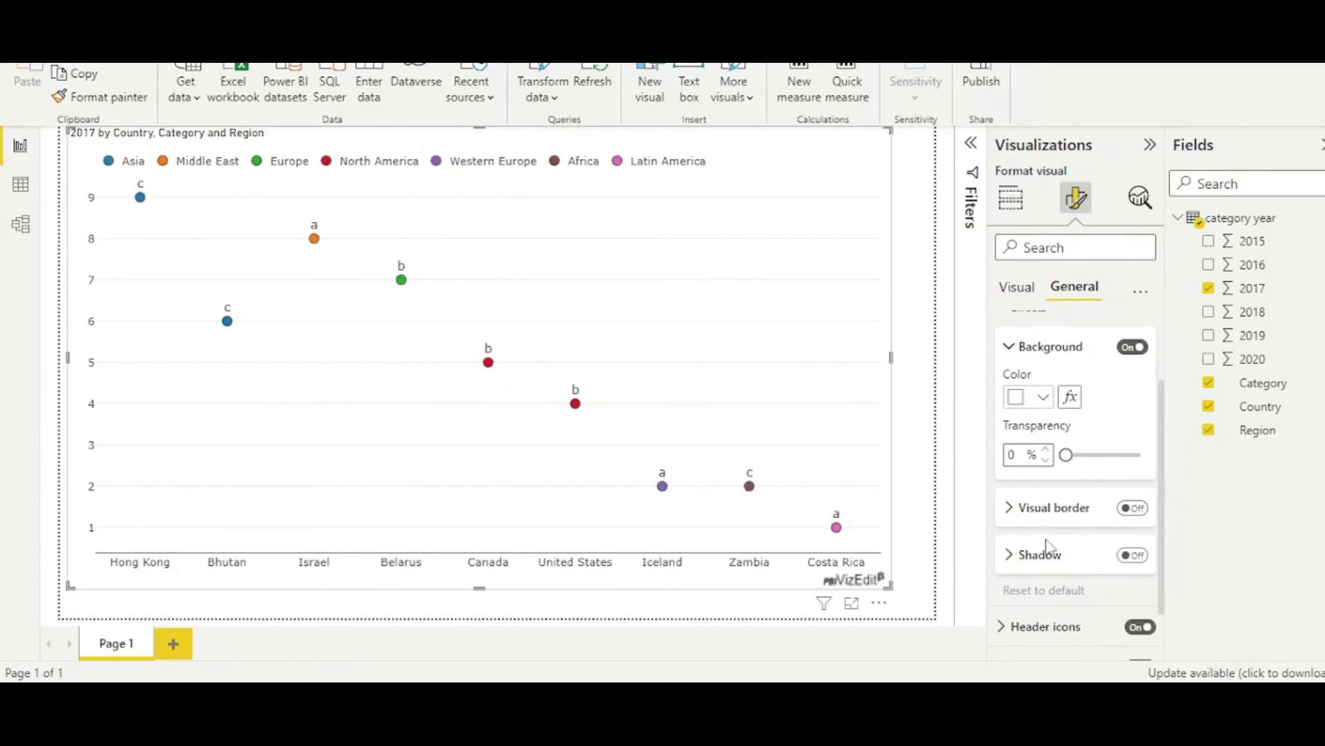
{"action": "scroll", "coordinate": [1046, 546], "scroll_direction": "up", "scroll_amount": 2}
{"action": "left_click", "coordinate": [1027, 412]}
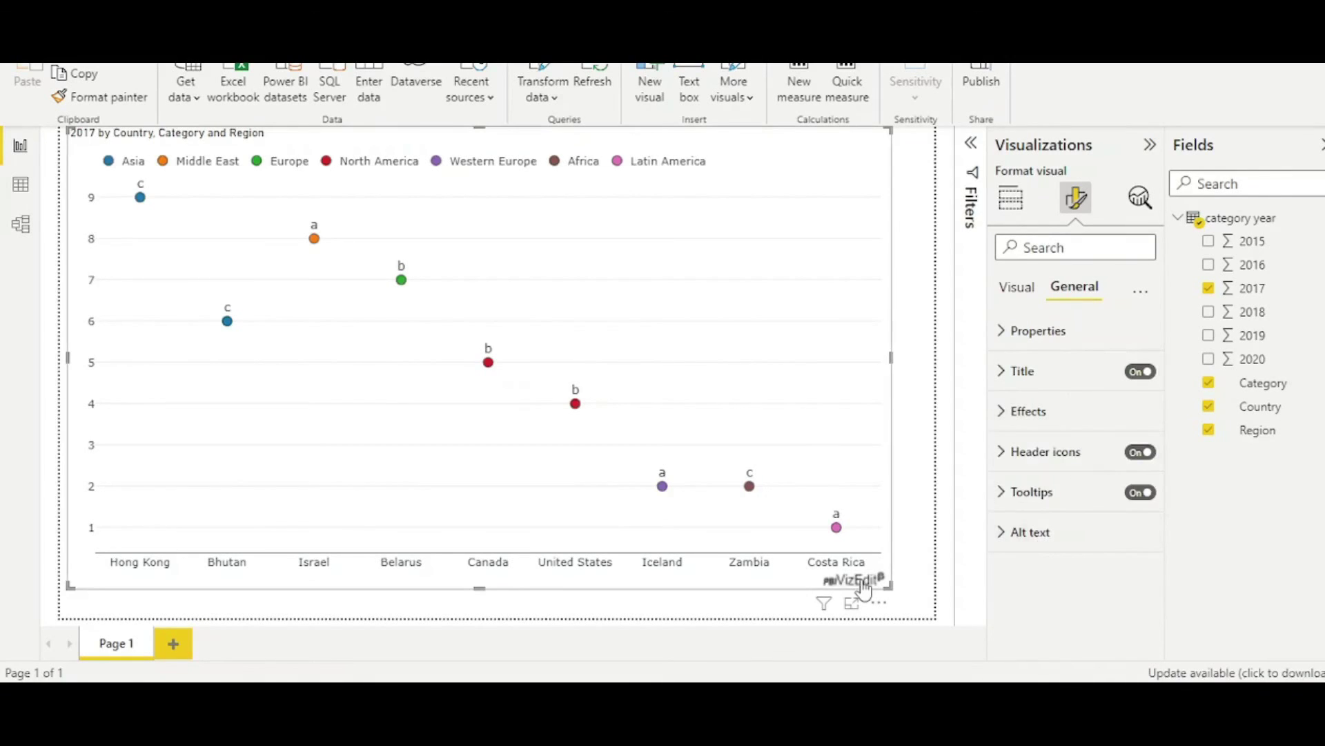